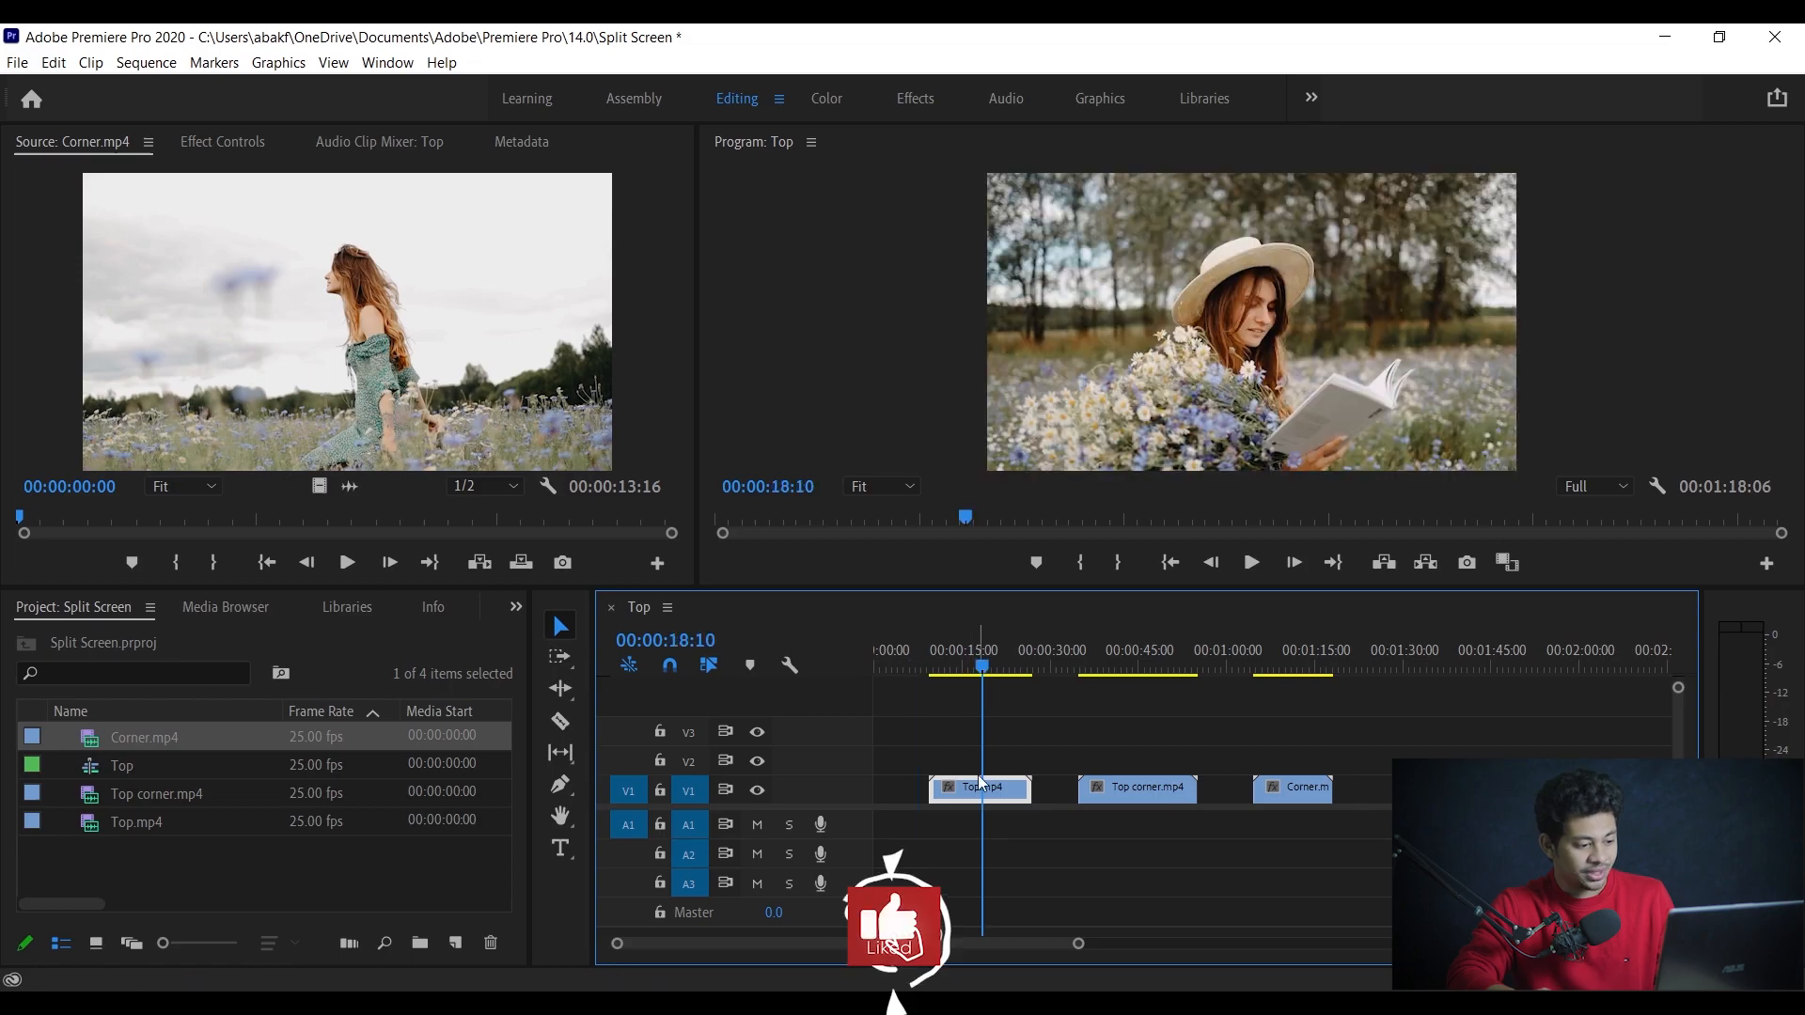
Preview the Corner, Top corner and Top clips along the sequence.
click(1147, 662)
click(1292, 663)
click(1285, 794)
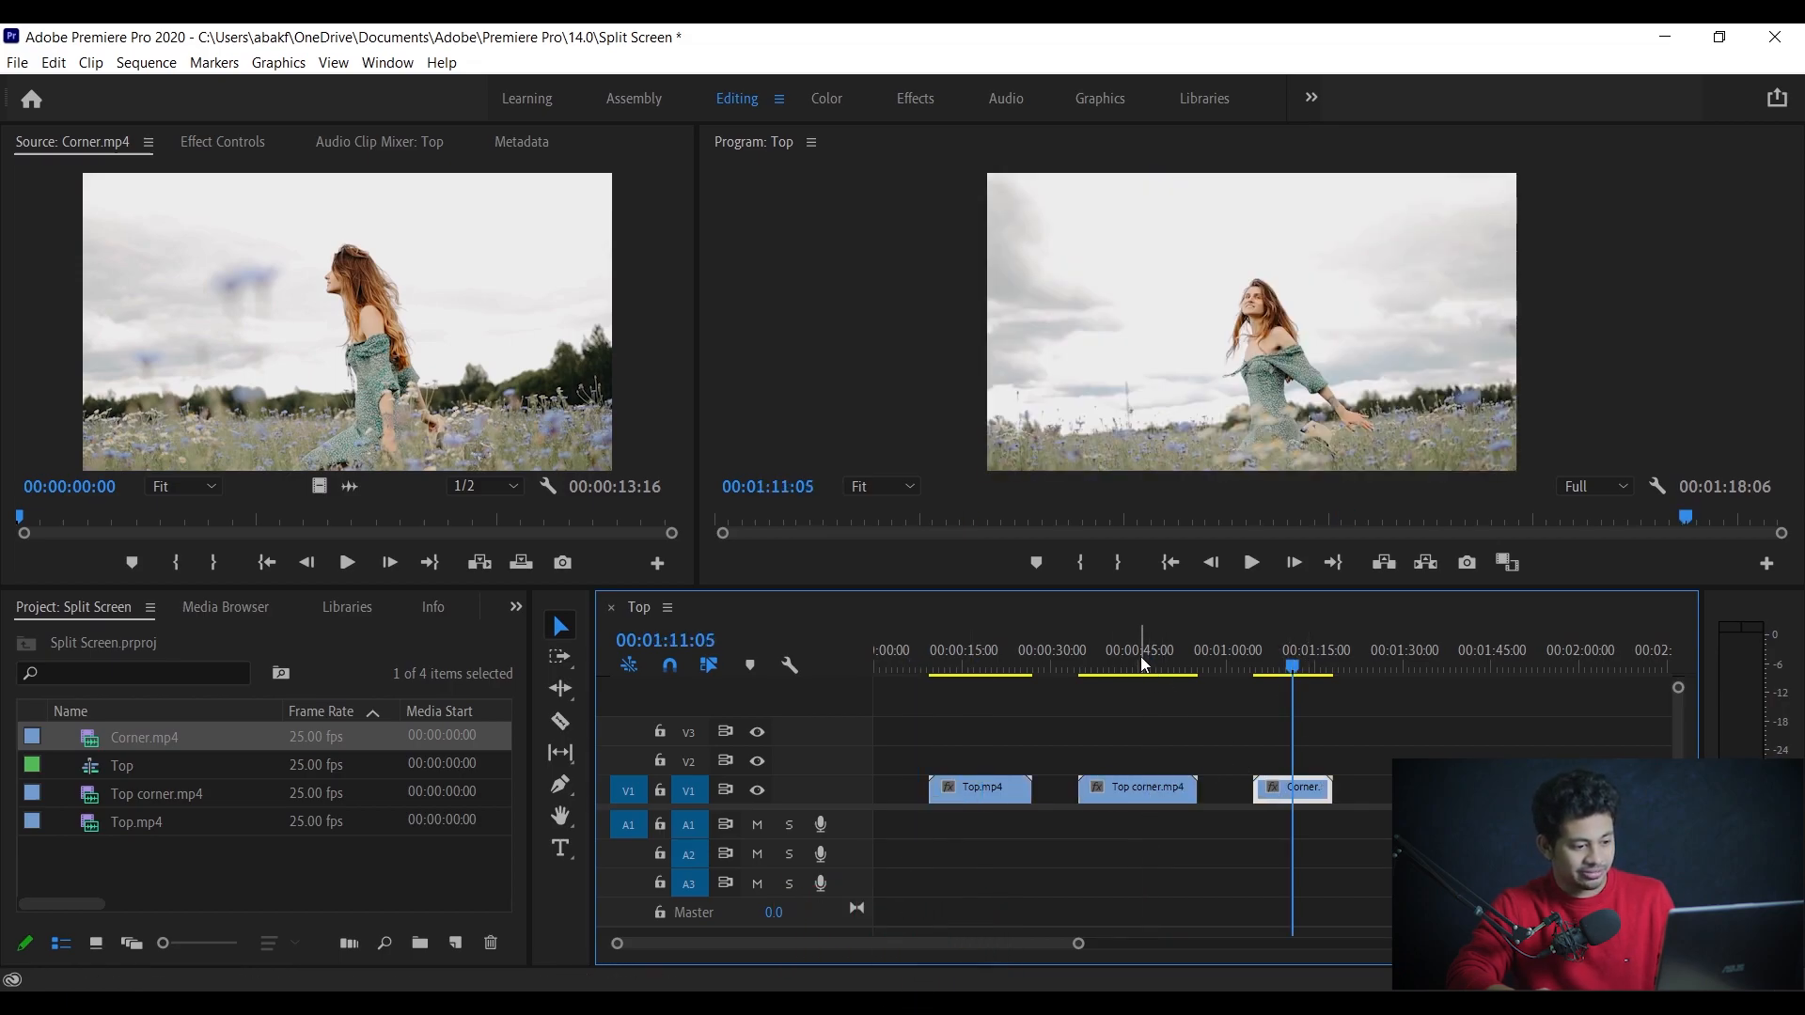
click(1142, 662)
click(1114, 792)
click(1004, 669)
click(992, 792)
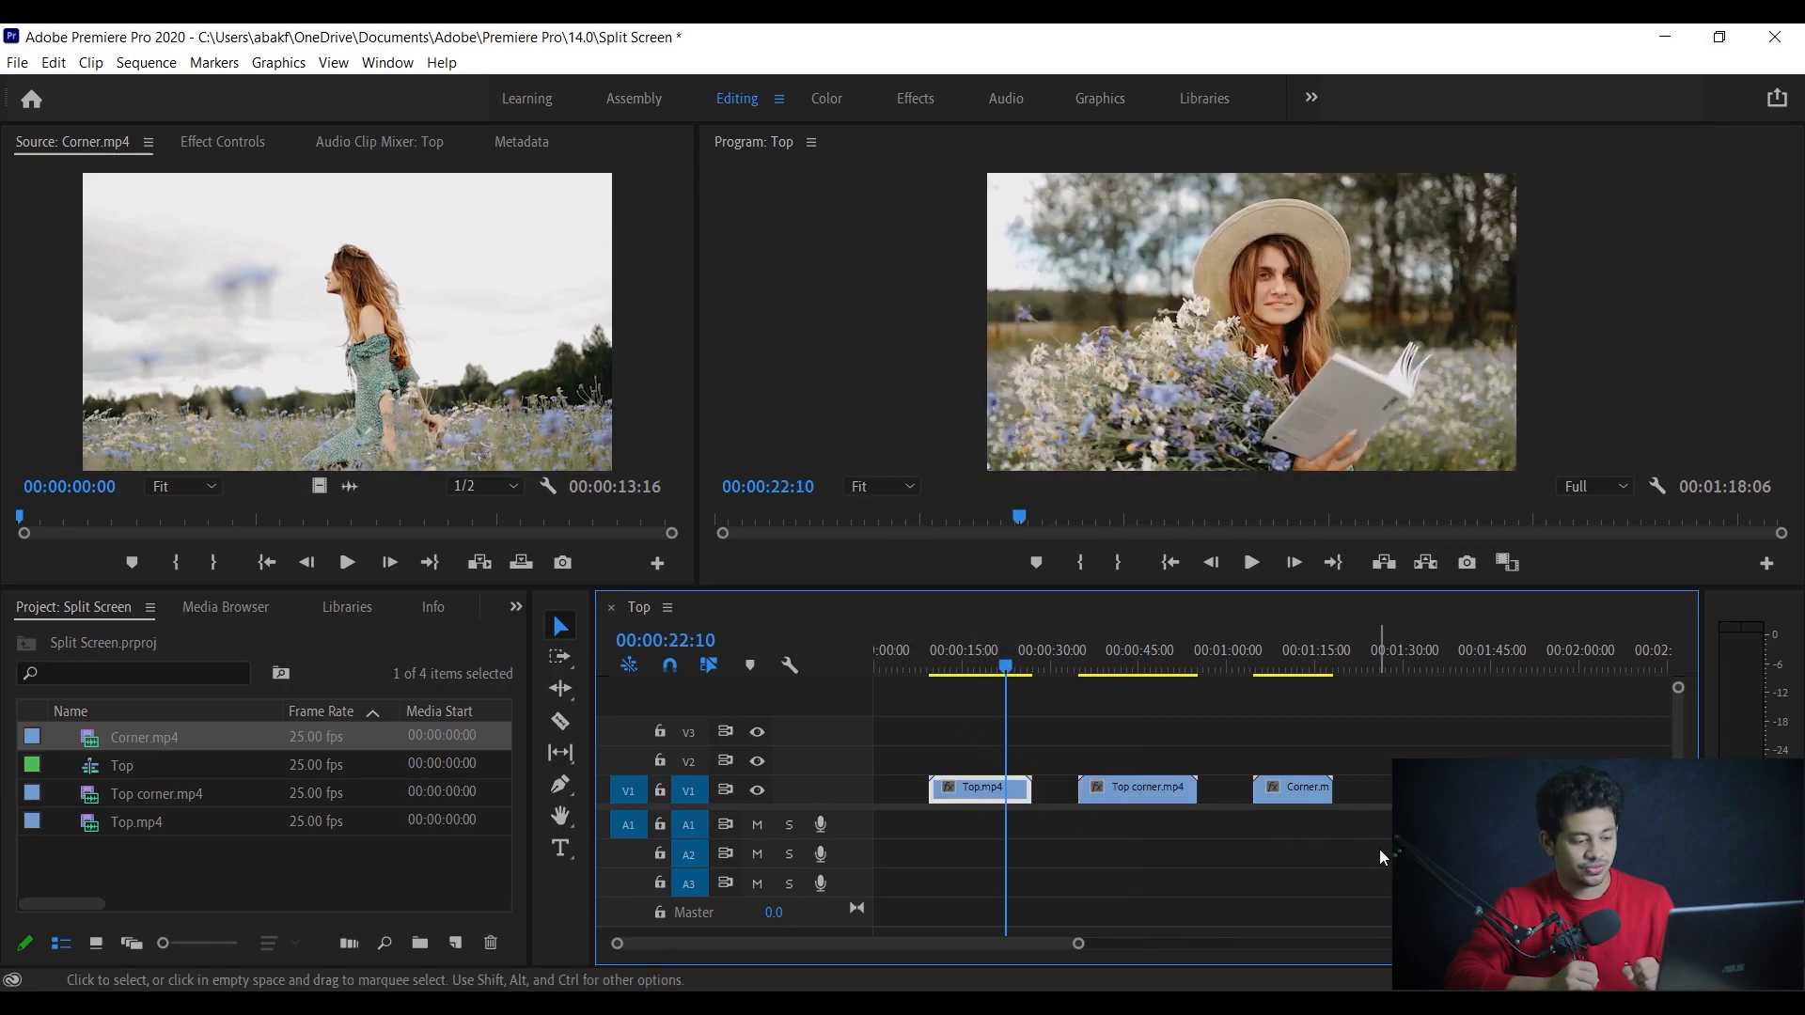
click(1126, 792)
Stack the clips at the same start point, with Top.mp4 on V3, Top corner.mp4 on V2 and Corner.mp4 on V1.
drag(963, 799, 962, 740)
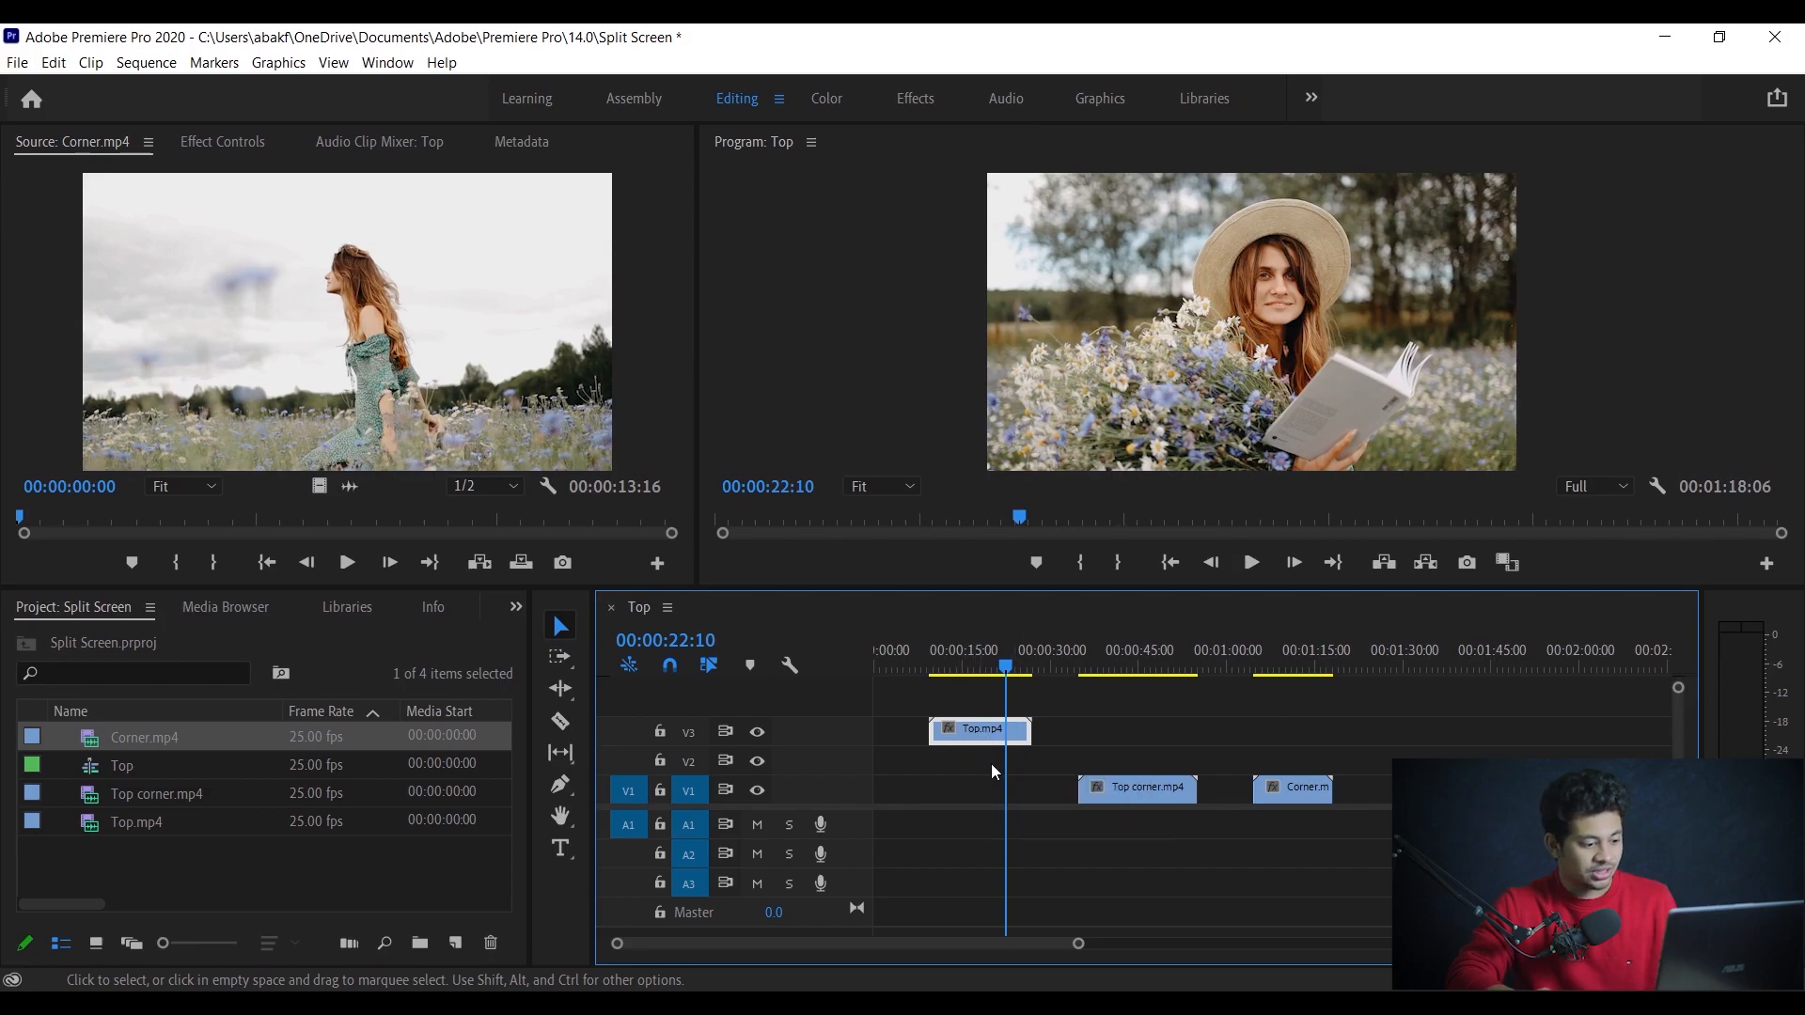
drag(1130, 792, 997, 763)
drag(1289, 790, 968, 797)
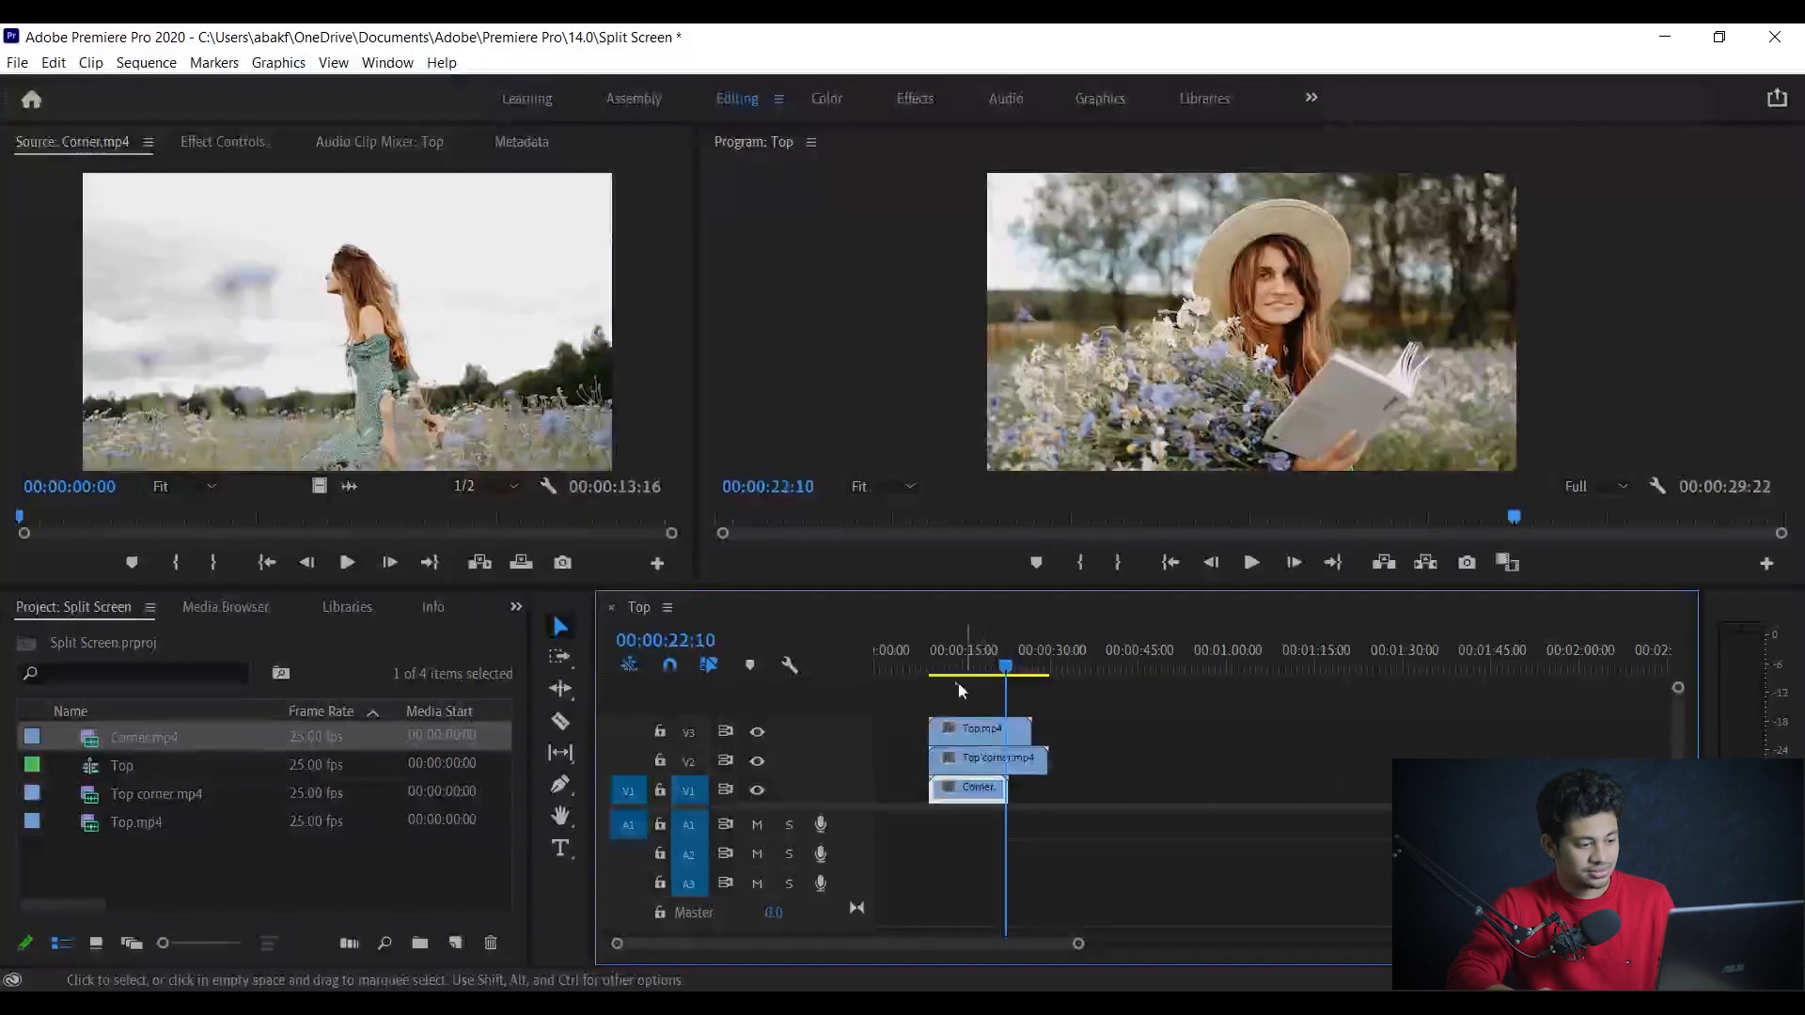
mouse_move(940, 671)
mouse_down()
mouse_move(919, 669)
mouse_move(941, 669)
mouse_up()
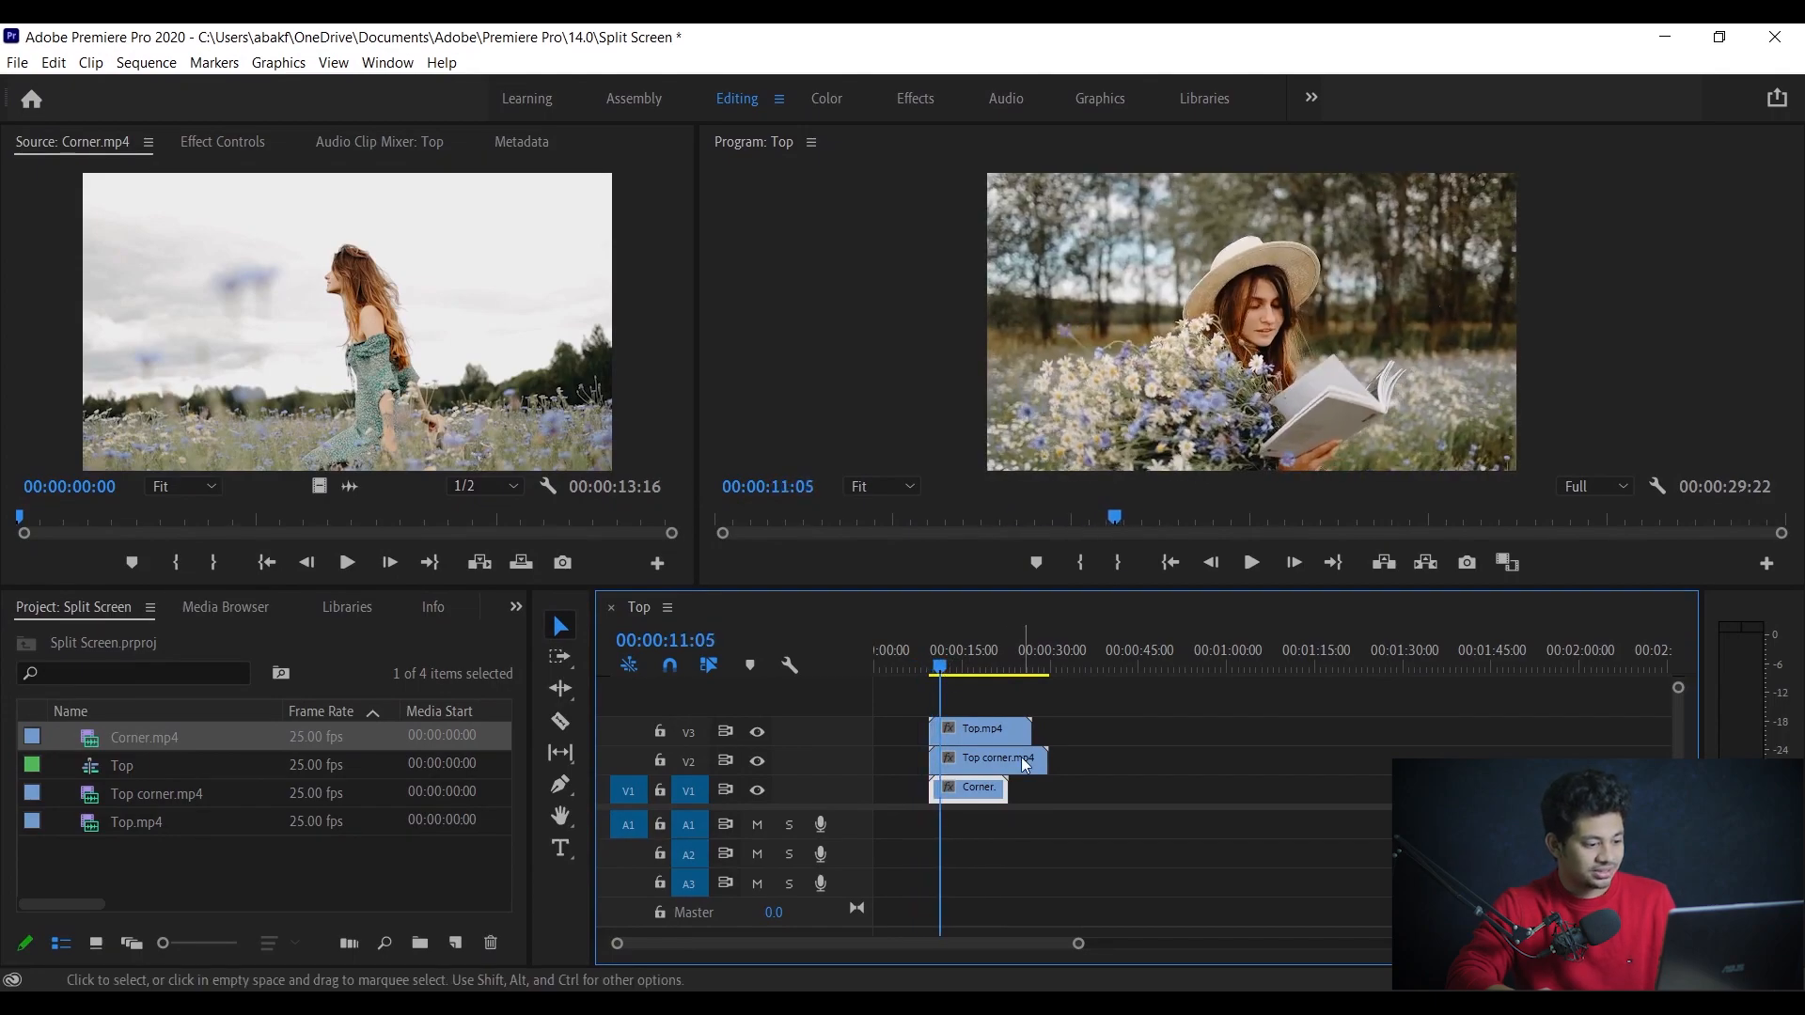
Find the Radial Wipe video effect and apply it twice to the Top.mp4 clip on V3.
click(987, 737)
click(517, 613)
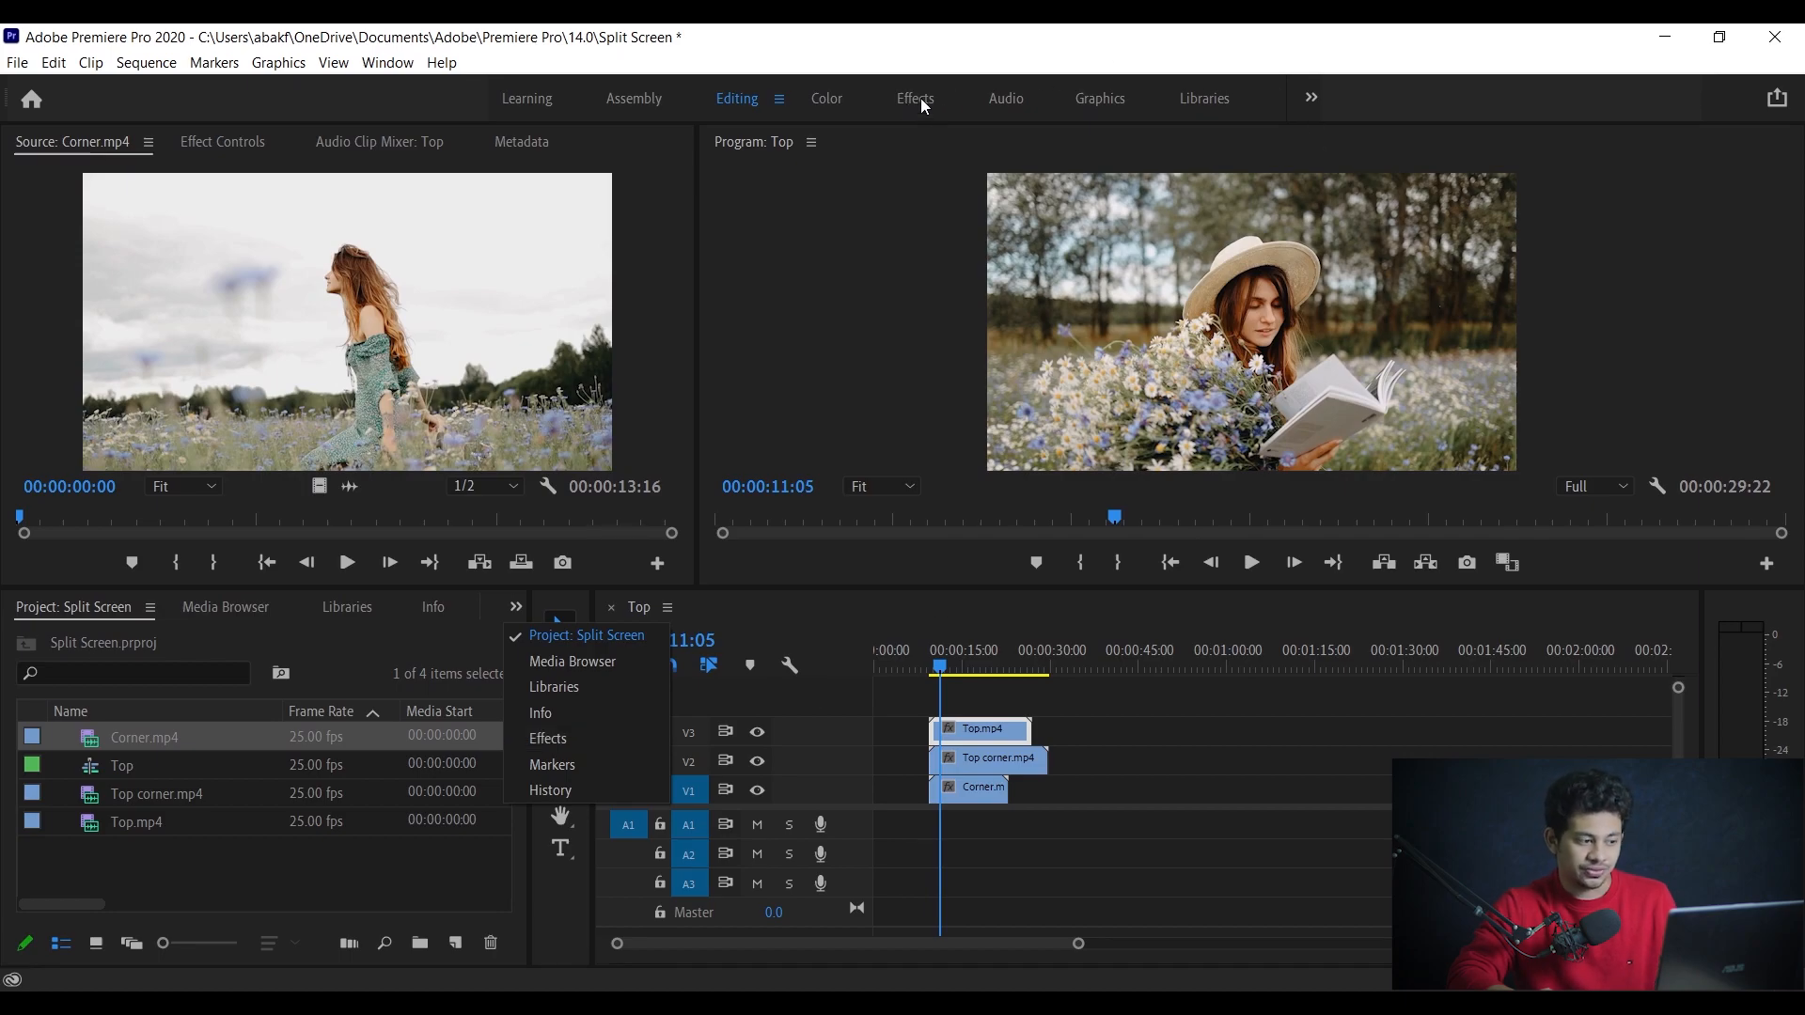
click(545, 735)
click(131, 638)
text(radial)
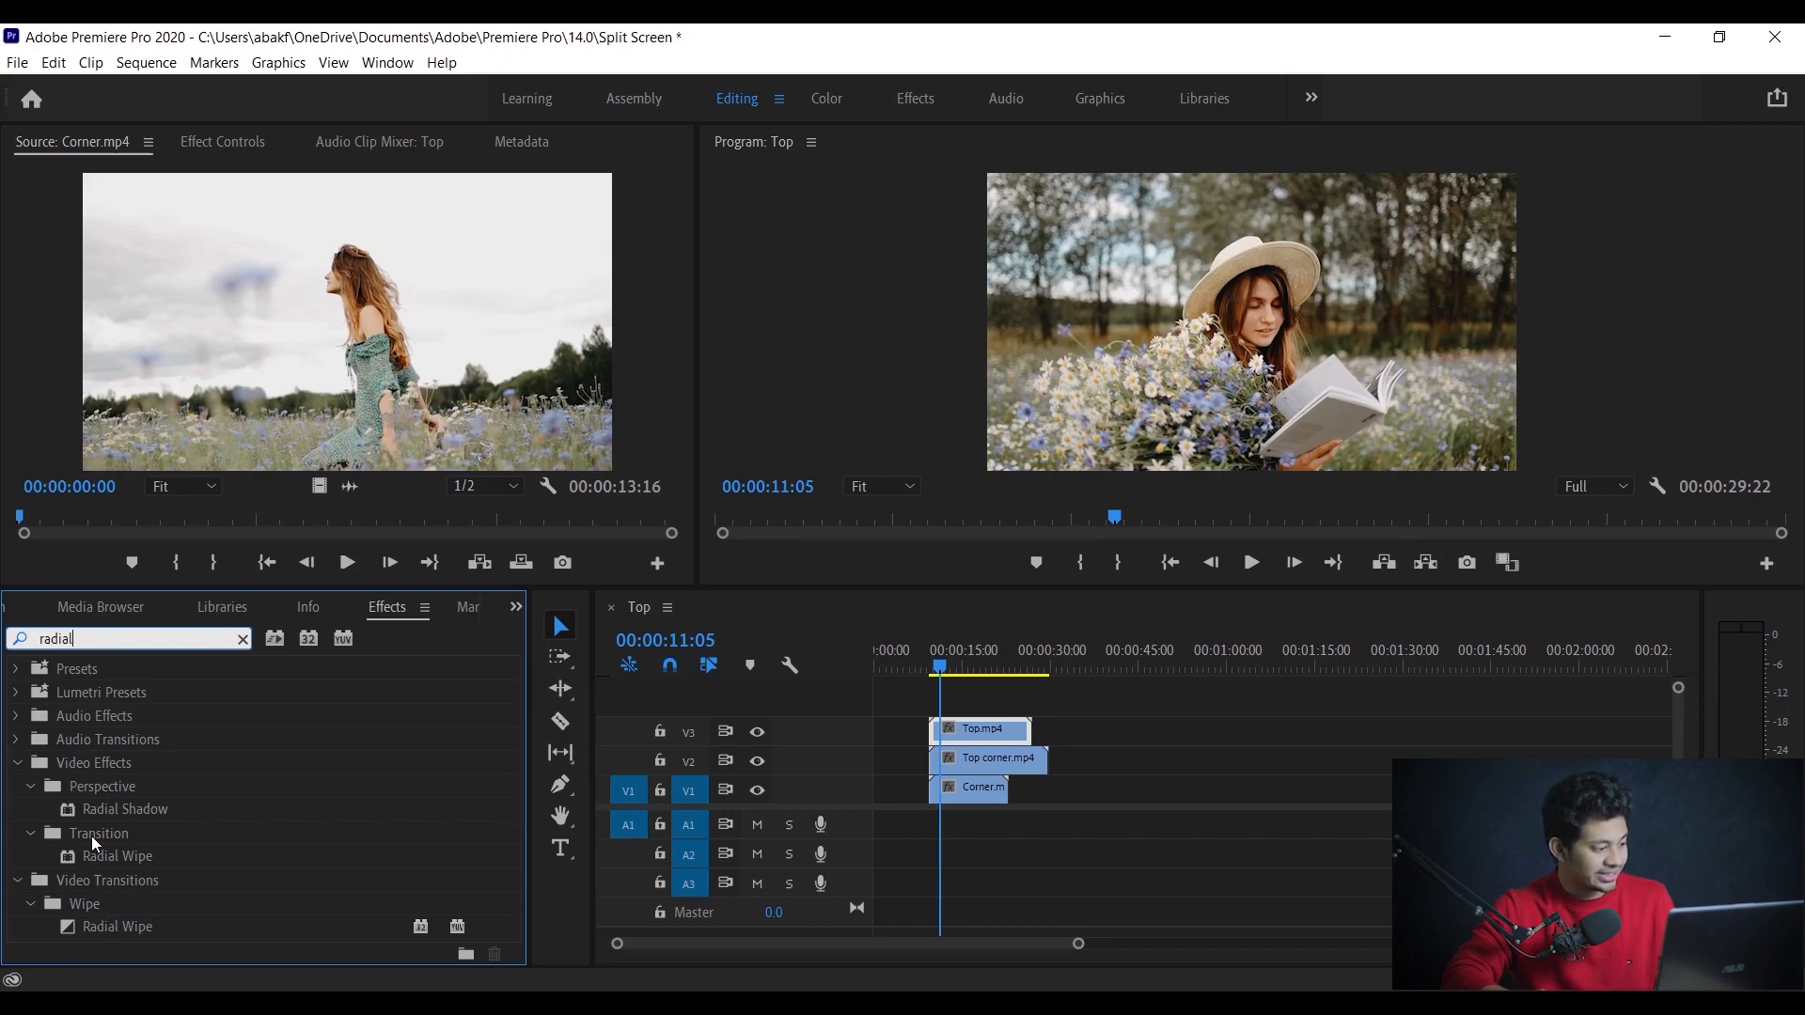
drag(117, 857, 967, 733)
drag(104, 853, 962, 739)
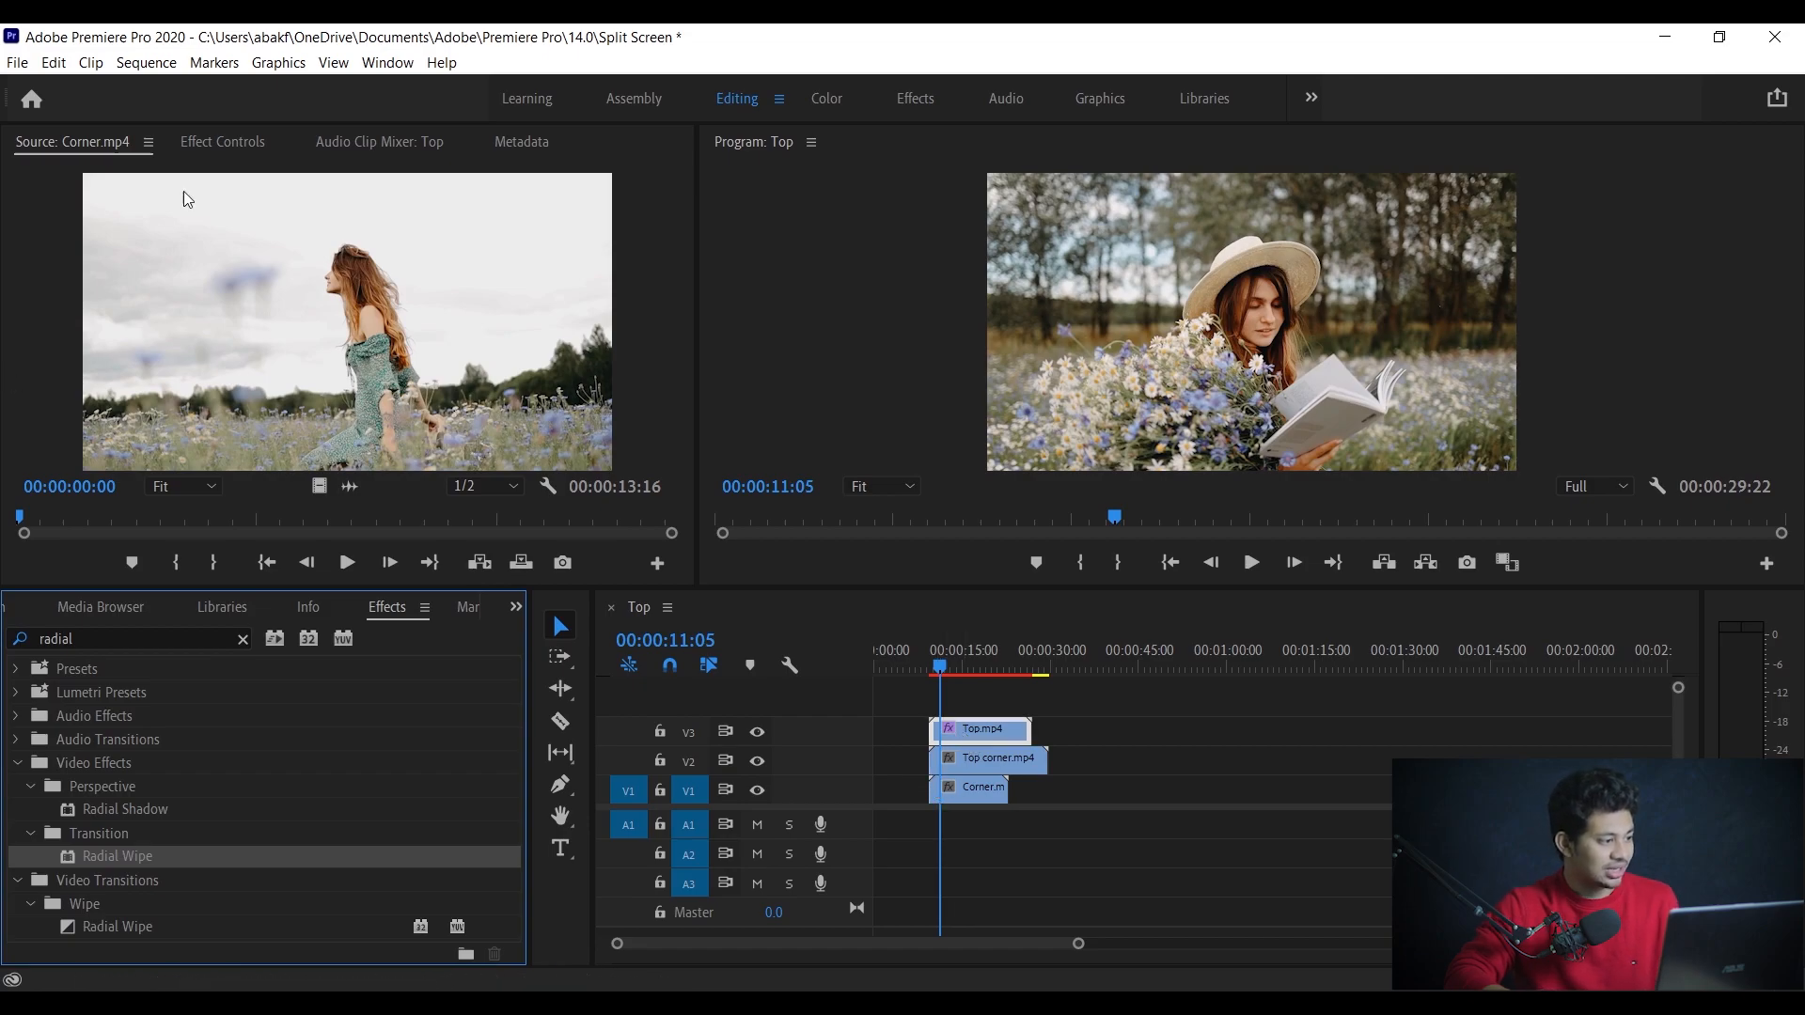
Set the first Radial Wipe's Transition Completion on Top.mp4 to 50 %.
click(229, 143)
drag(684, 233, 658, 387)
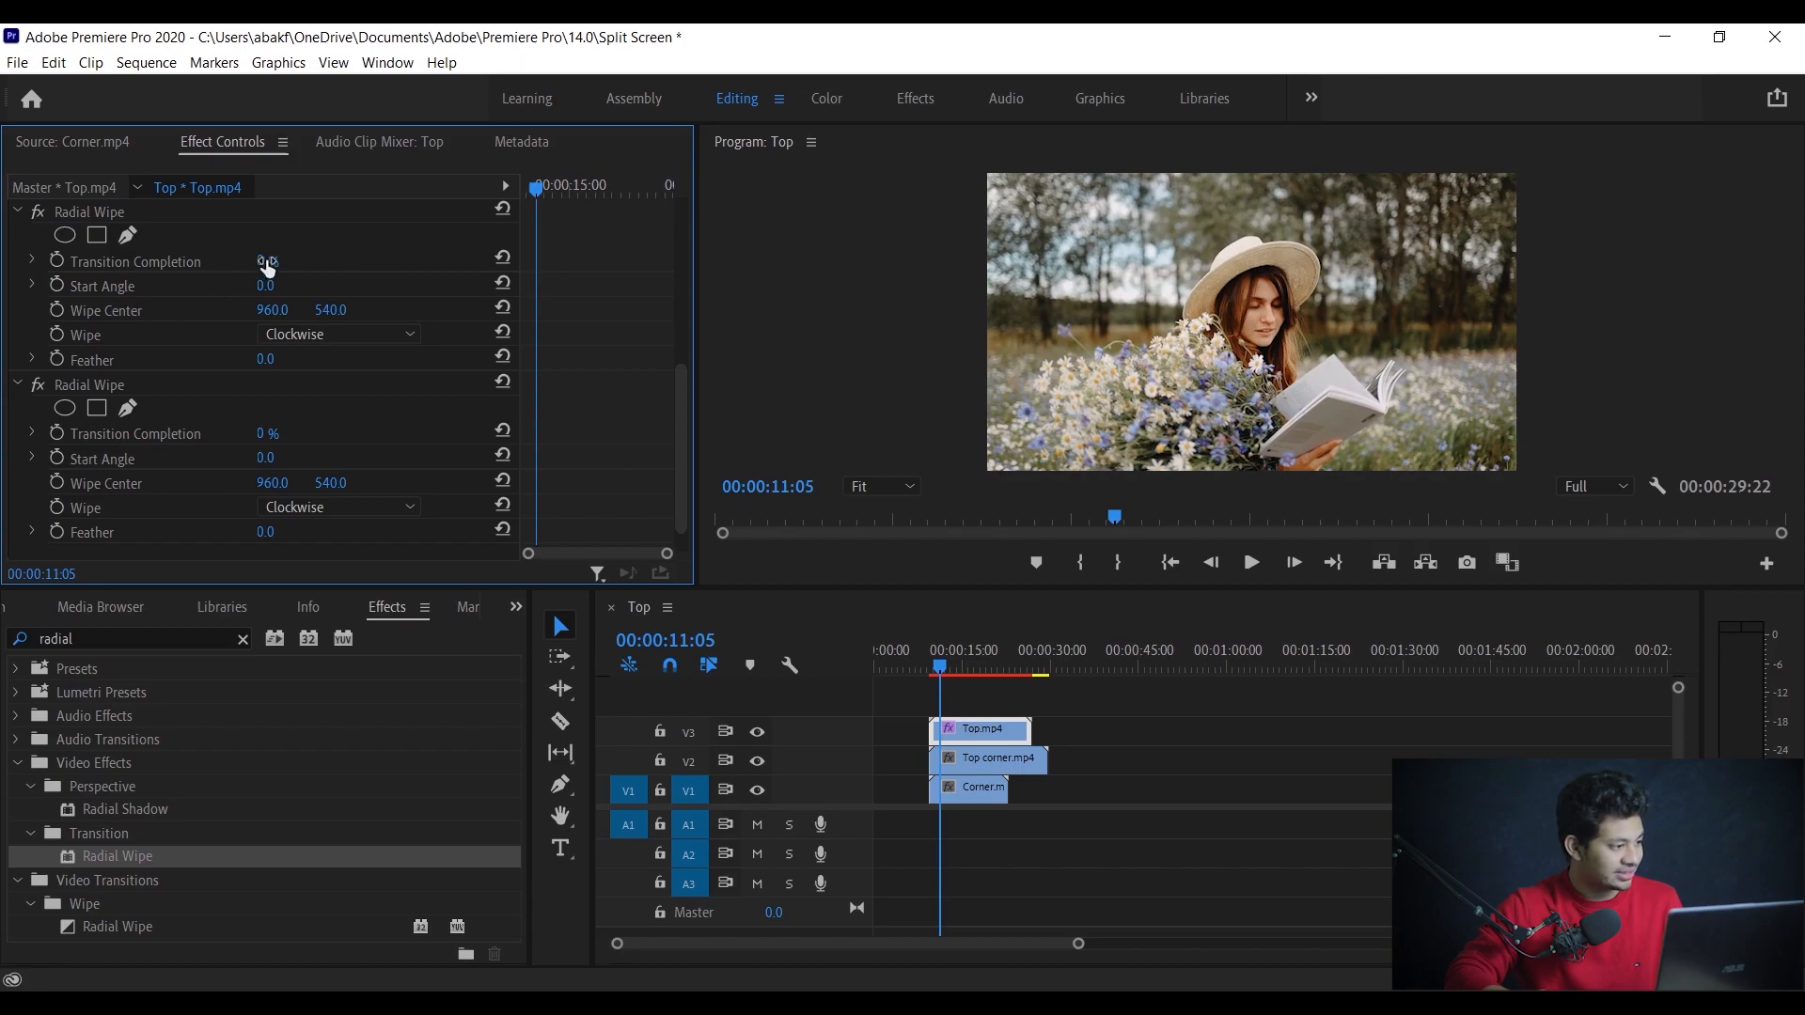
mouse_move(266, 261)
mouse_down()
mouse_move(339, 261)
mouse_move(280, 261)
mouse_up()
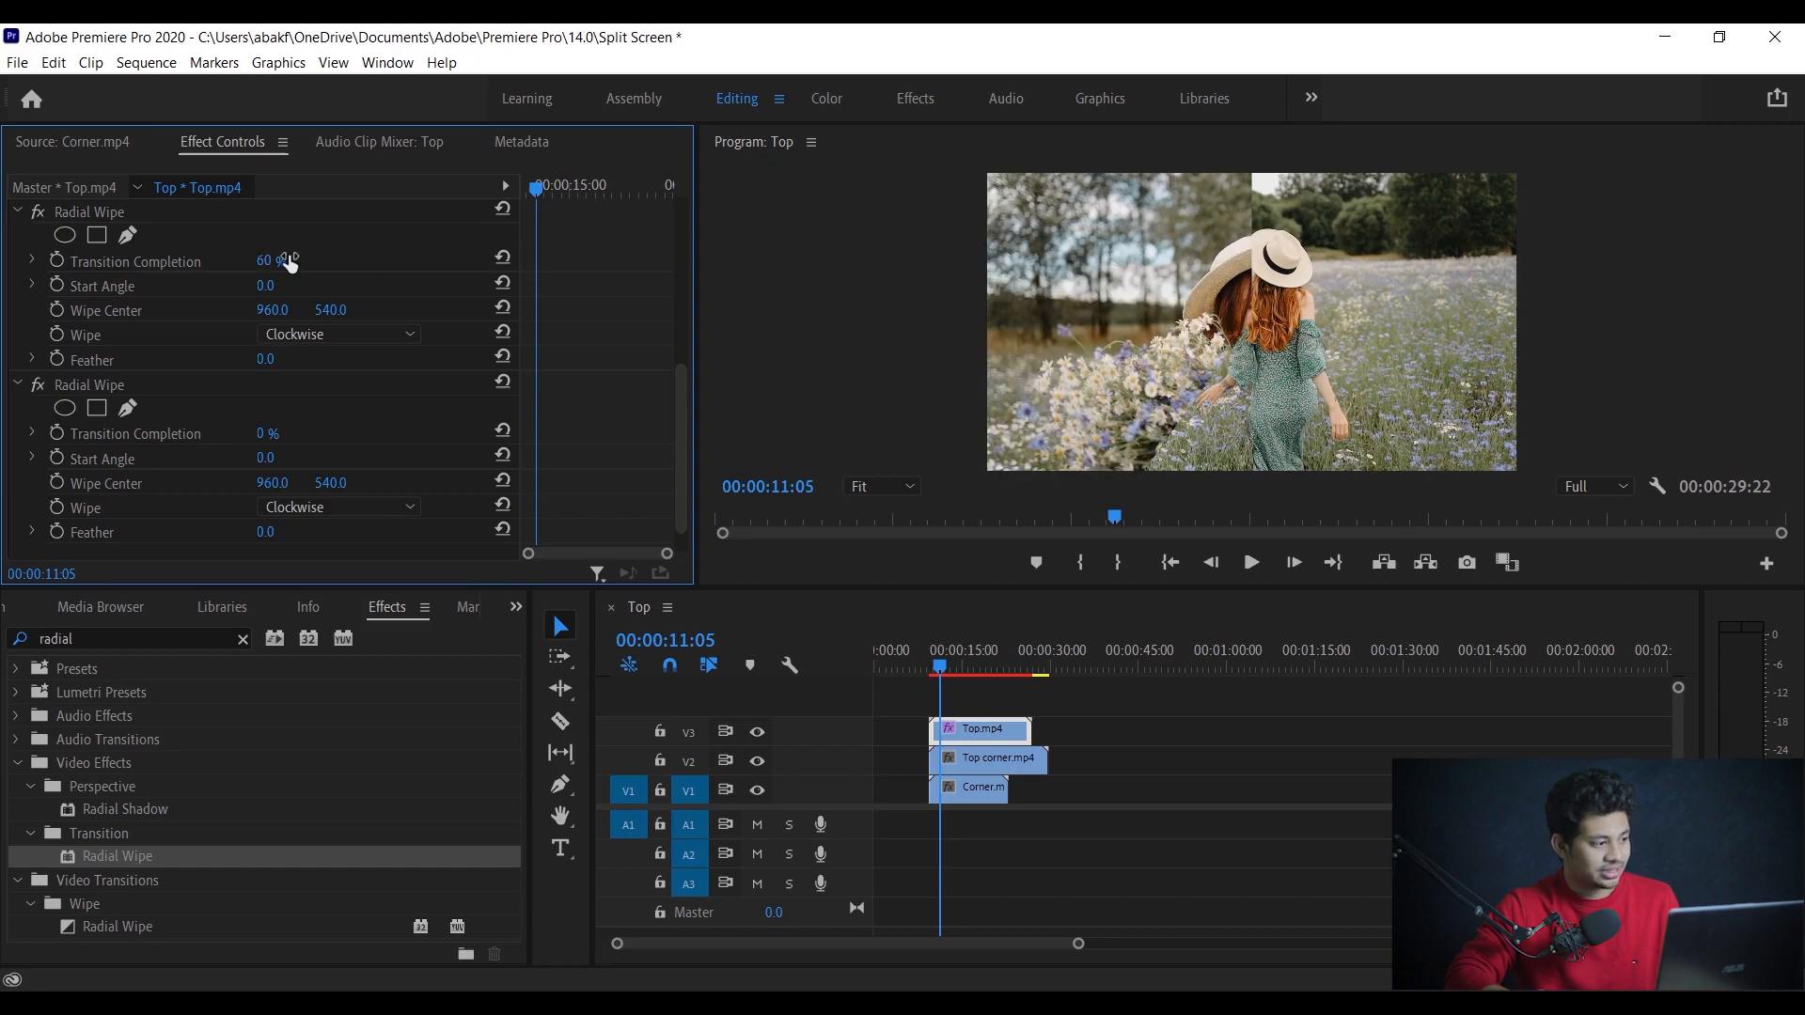
click(280, 262)
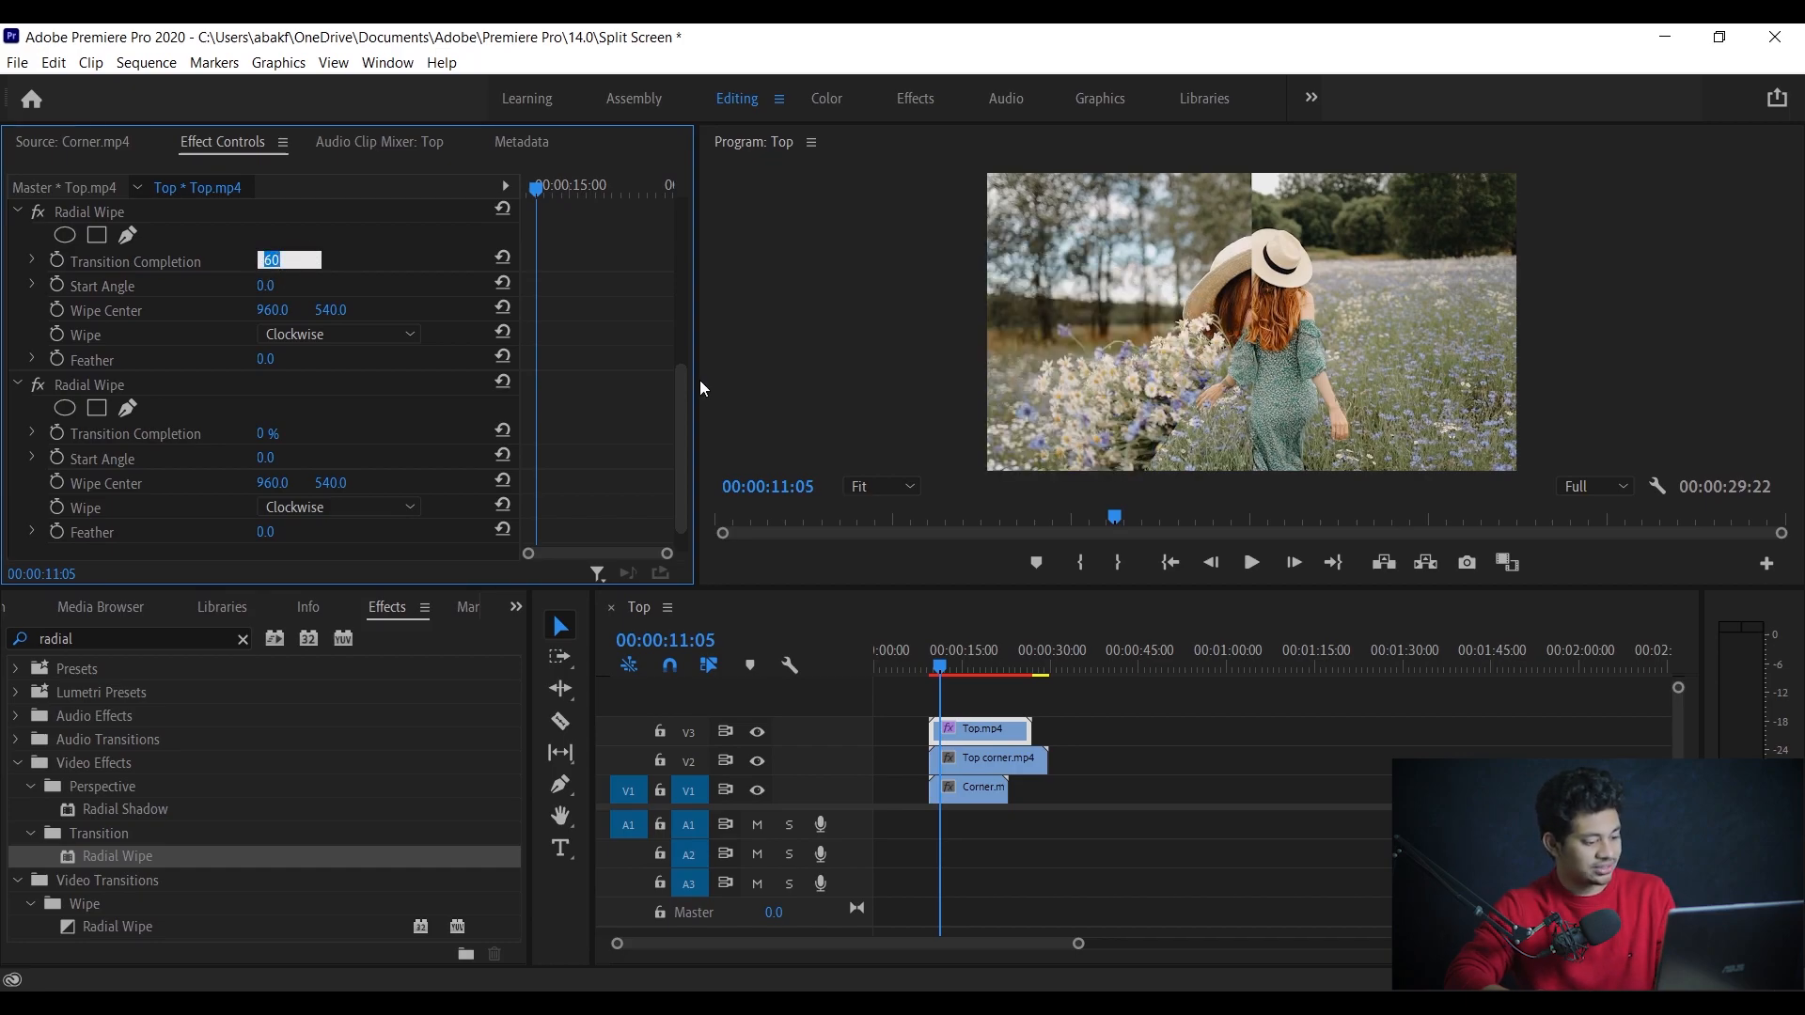
text(50)
key(Return)
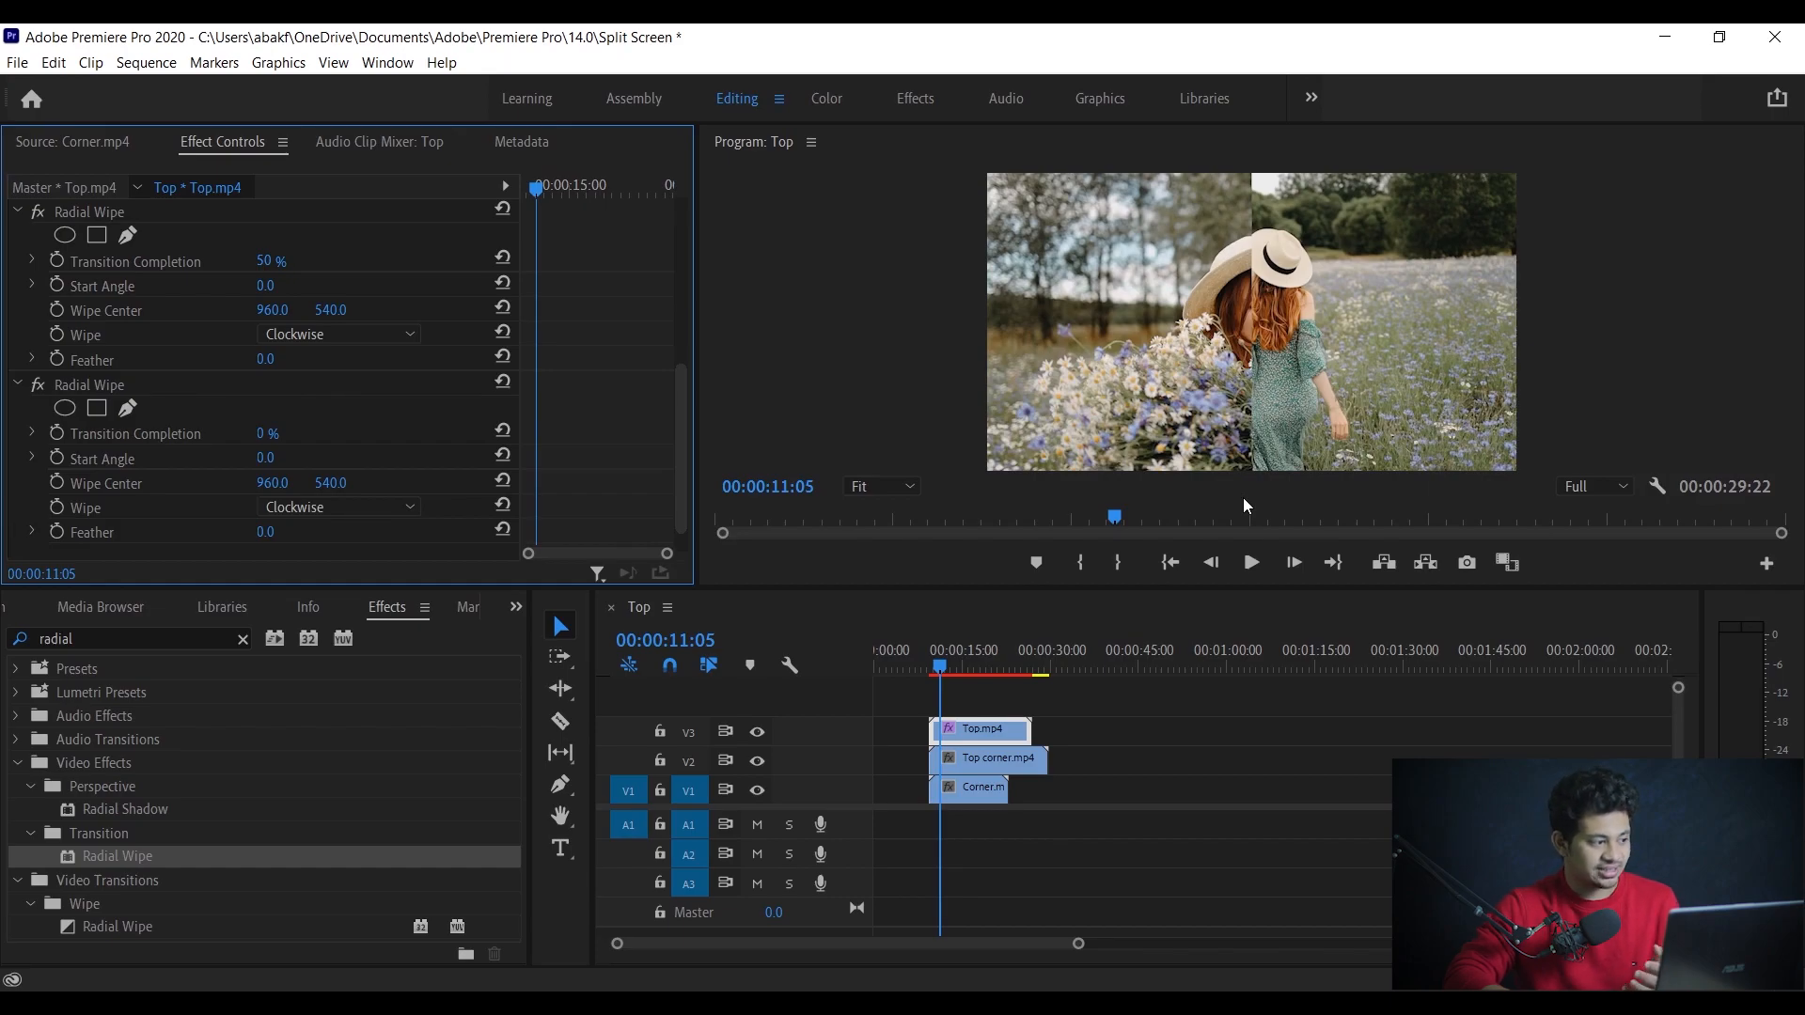
Set the first Radial Wipe's Start Angle to 130°.
drag(265, 286, 386, 286)
click(278, 284)
text(130)
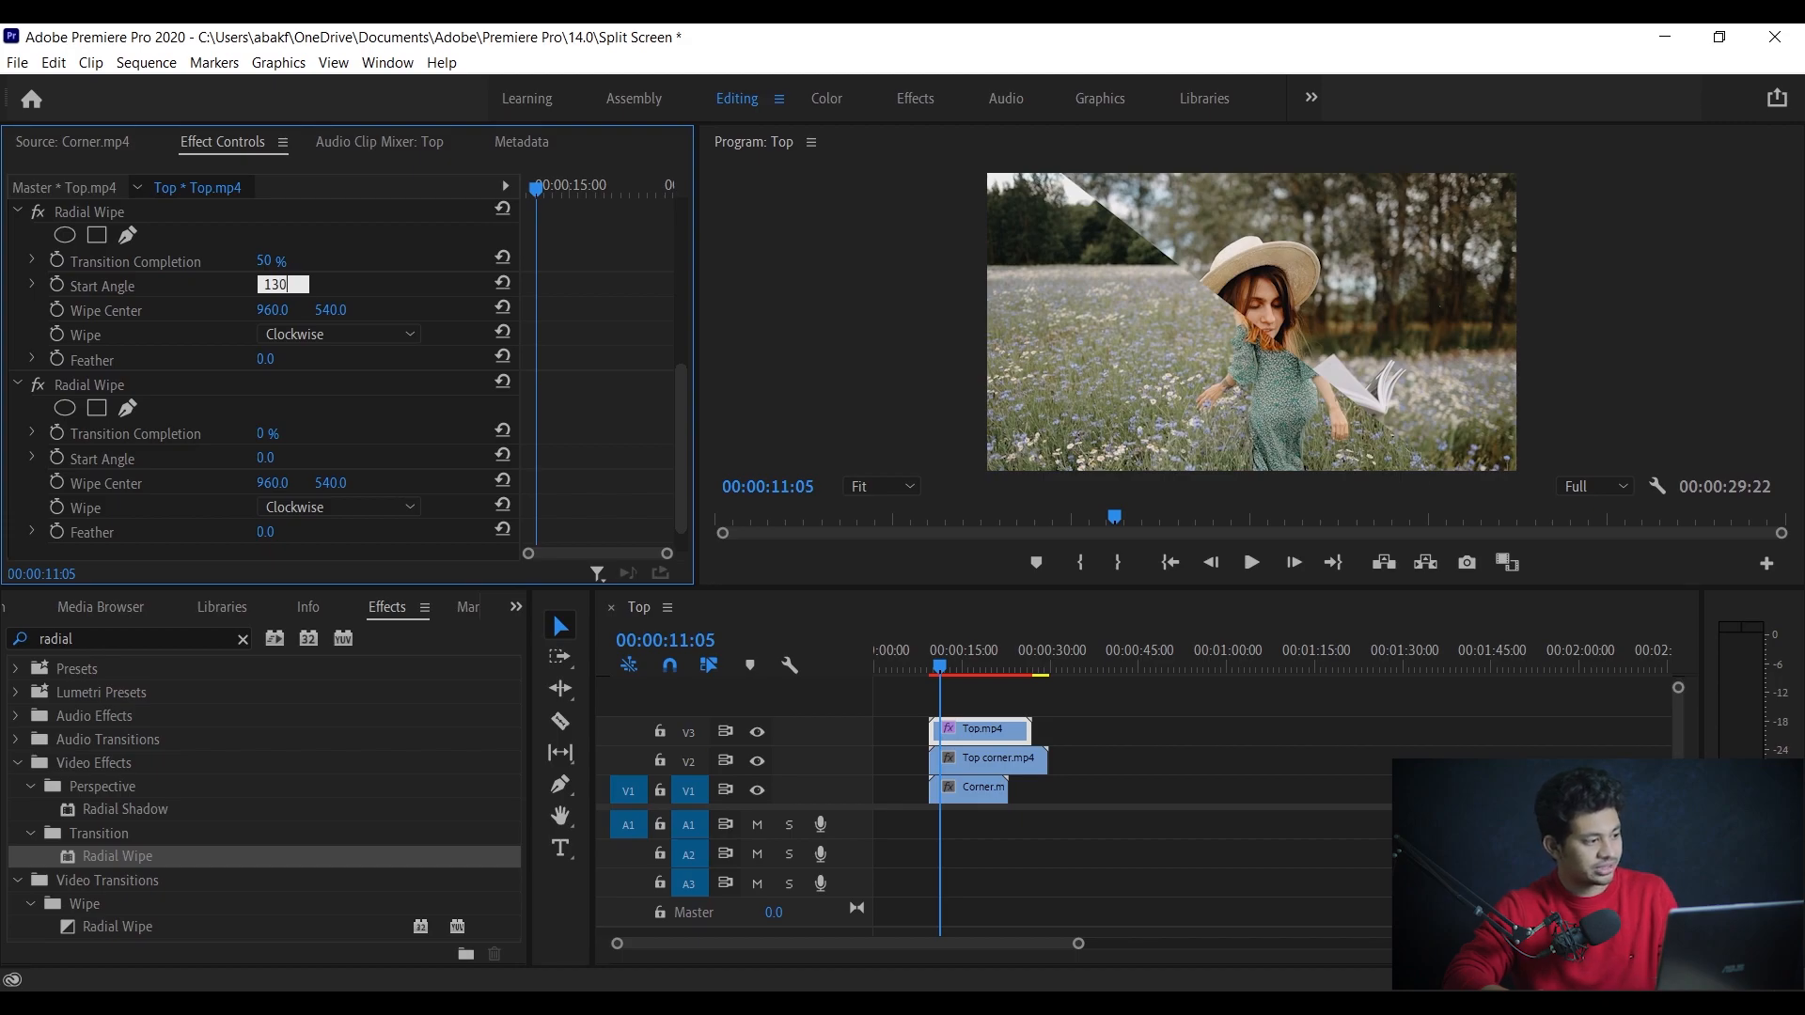
key(Return)
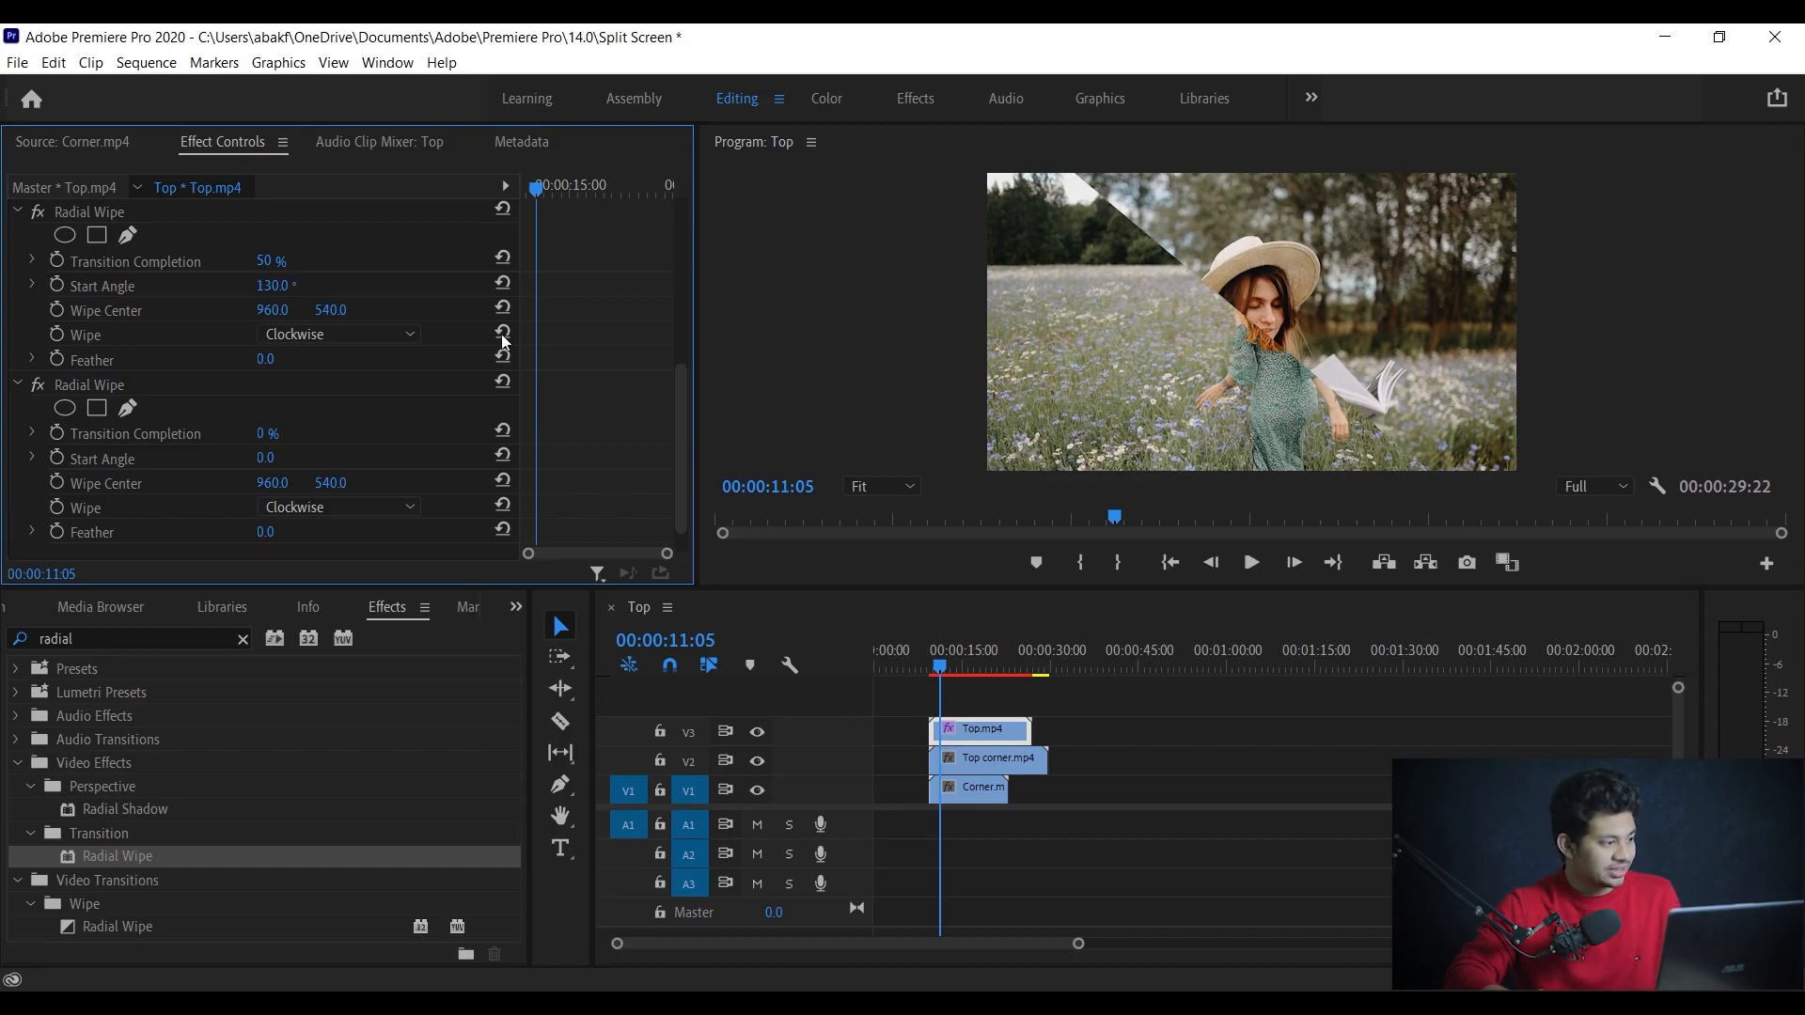
Shift the first Radial Wipe's horizontal Wipe Center to 300, keeping its Start Angle at 130°.
drag(263, 310, 71, 310)
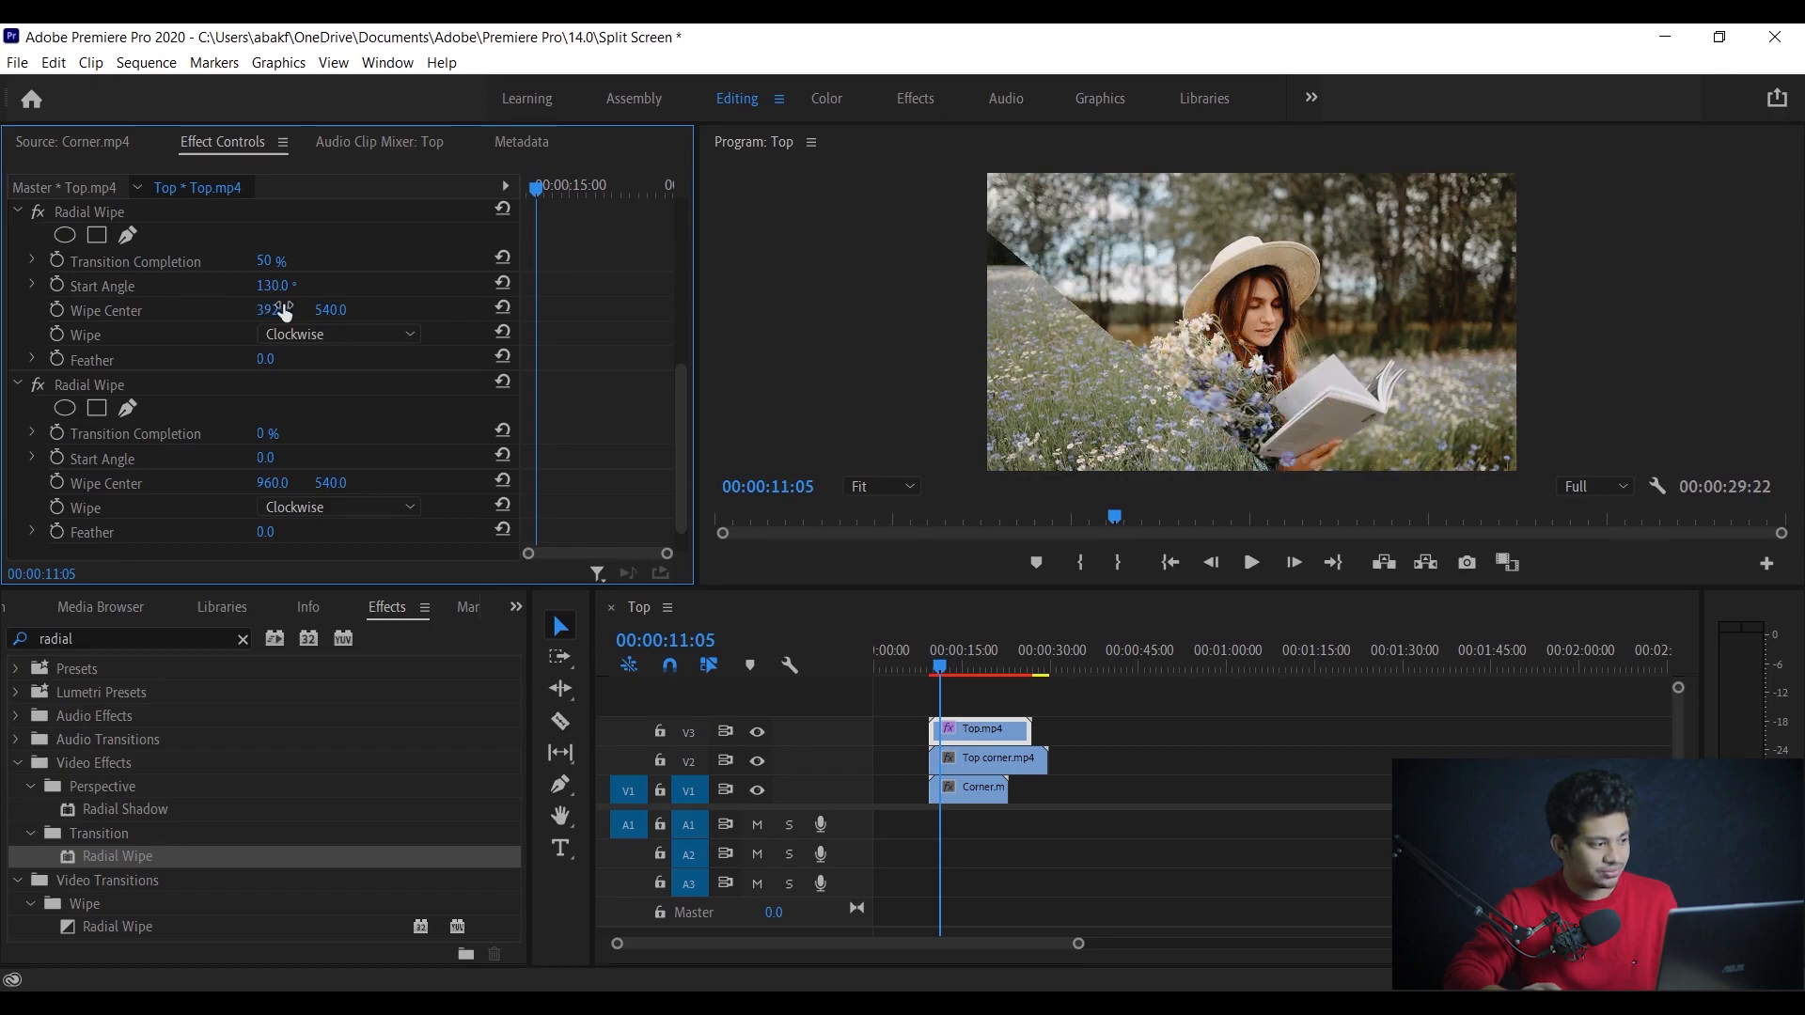
drag(271, 285, 222, 284)
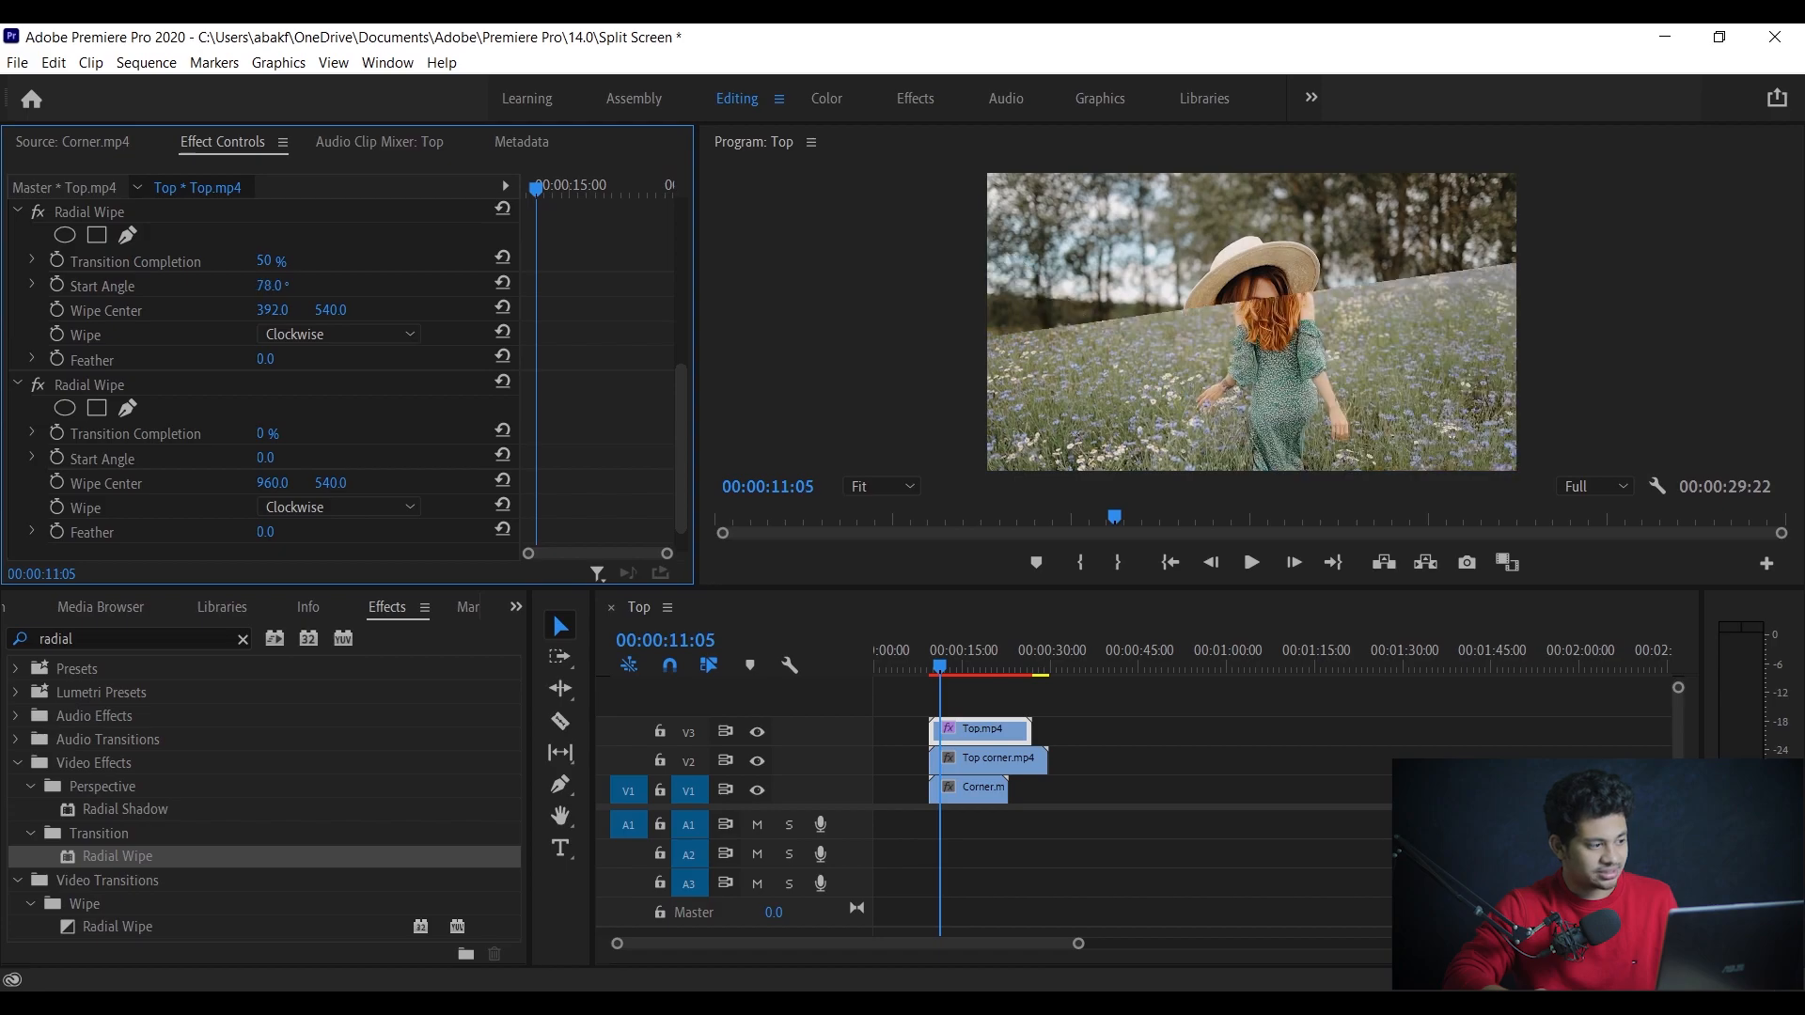
key(ctrl+z)
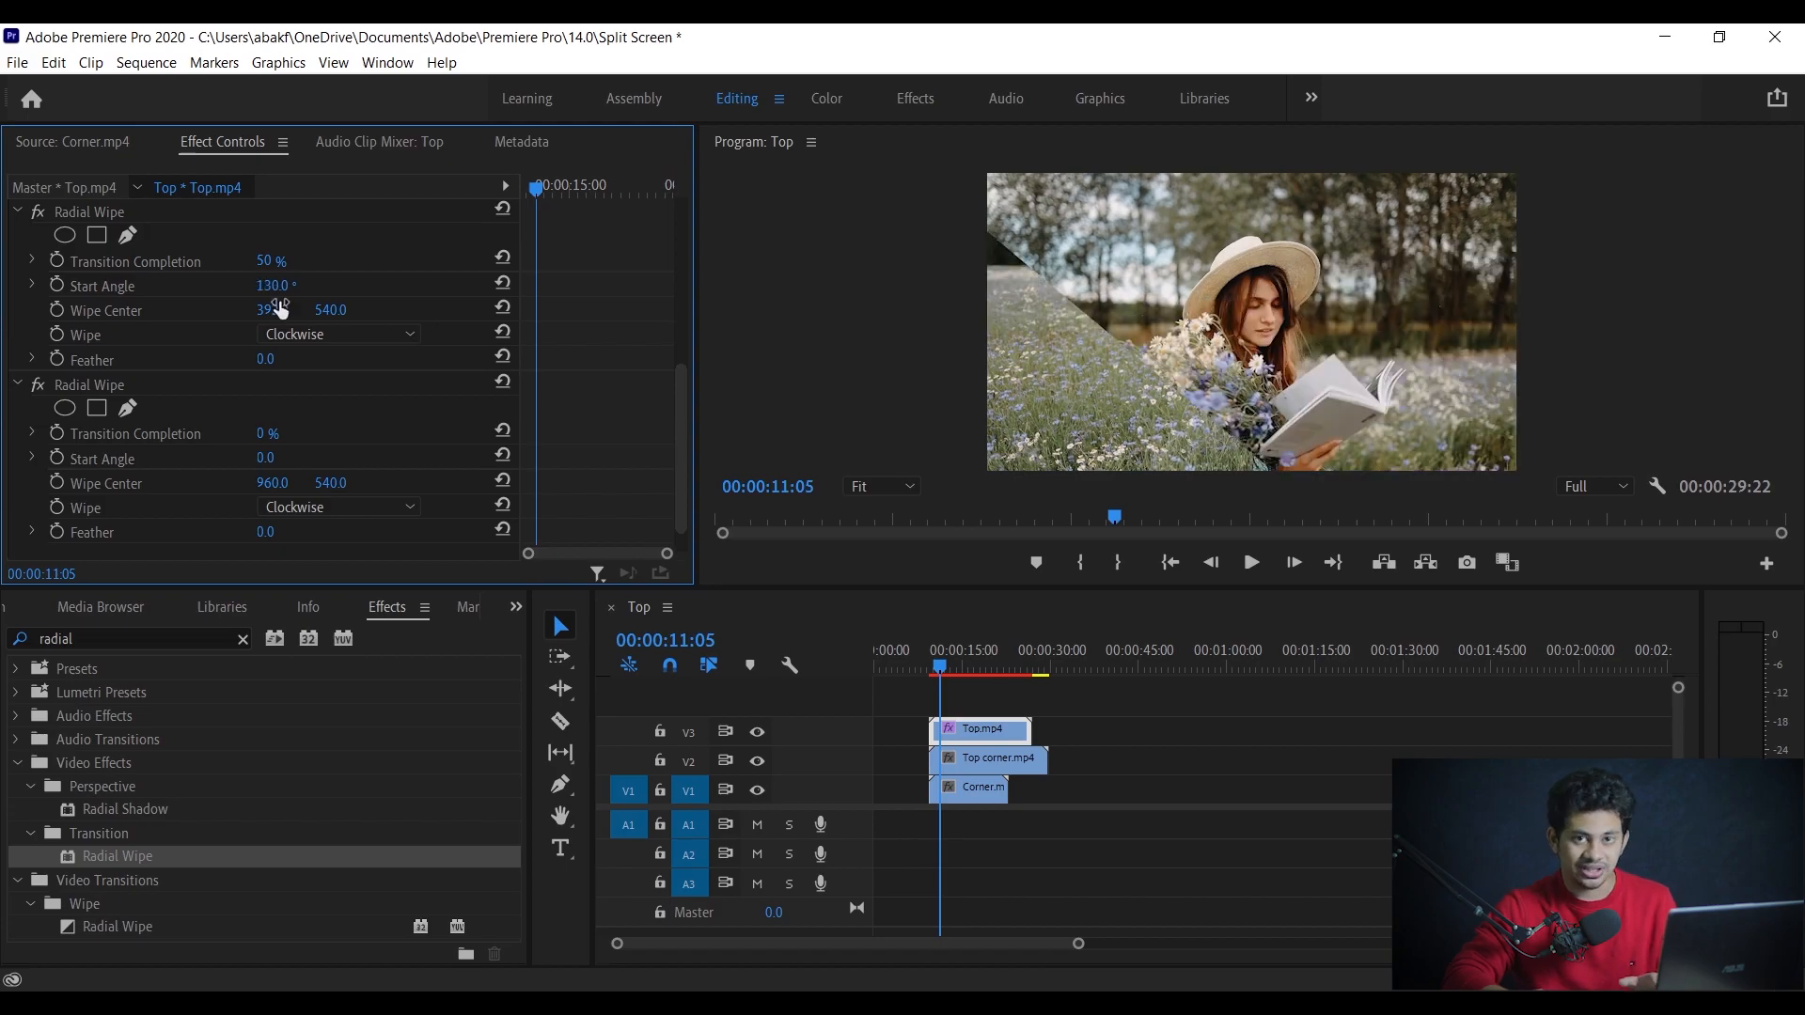
drag(273, 309, 157, 309)
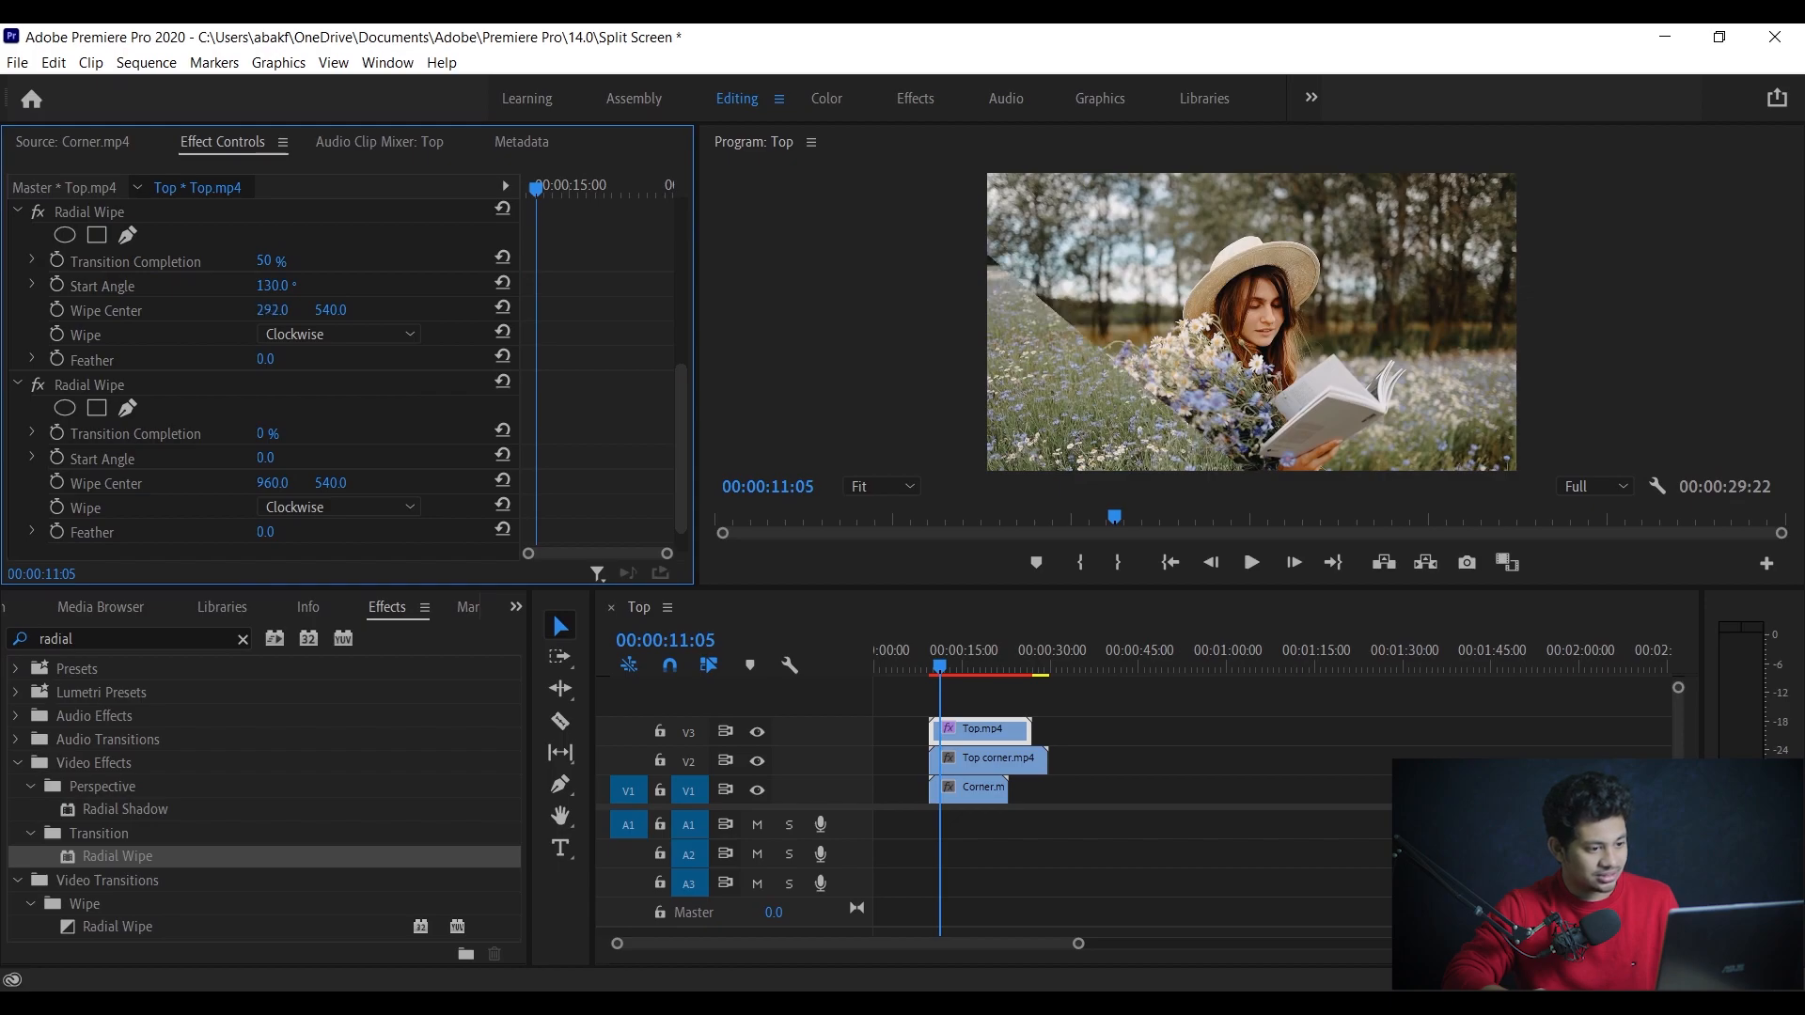
drag(272, 309, 281, 309)
drag(273, 309, 269, 309)
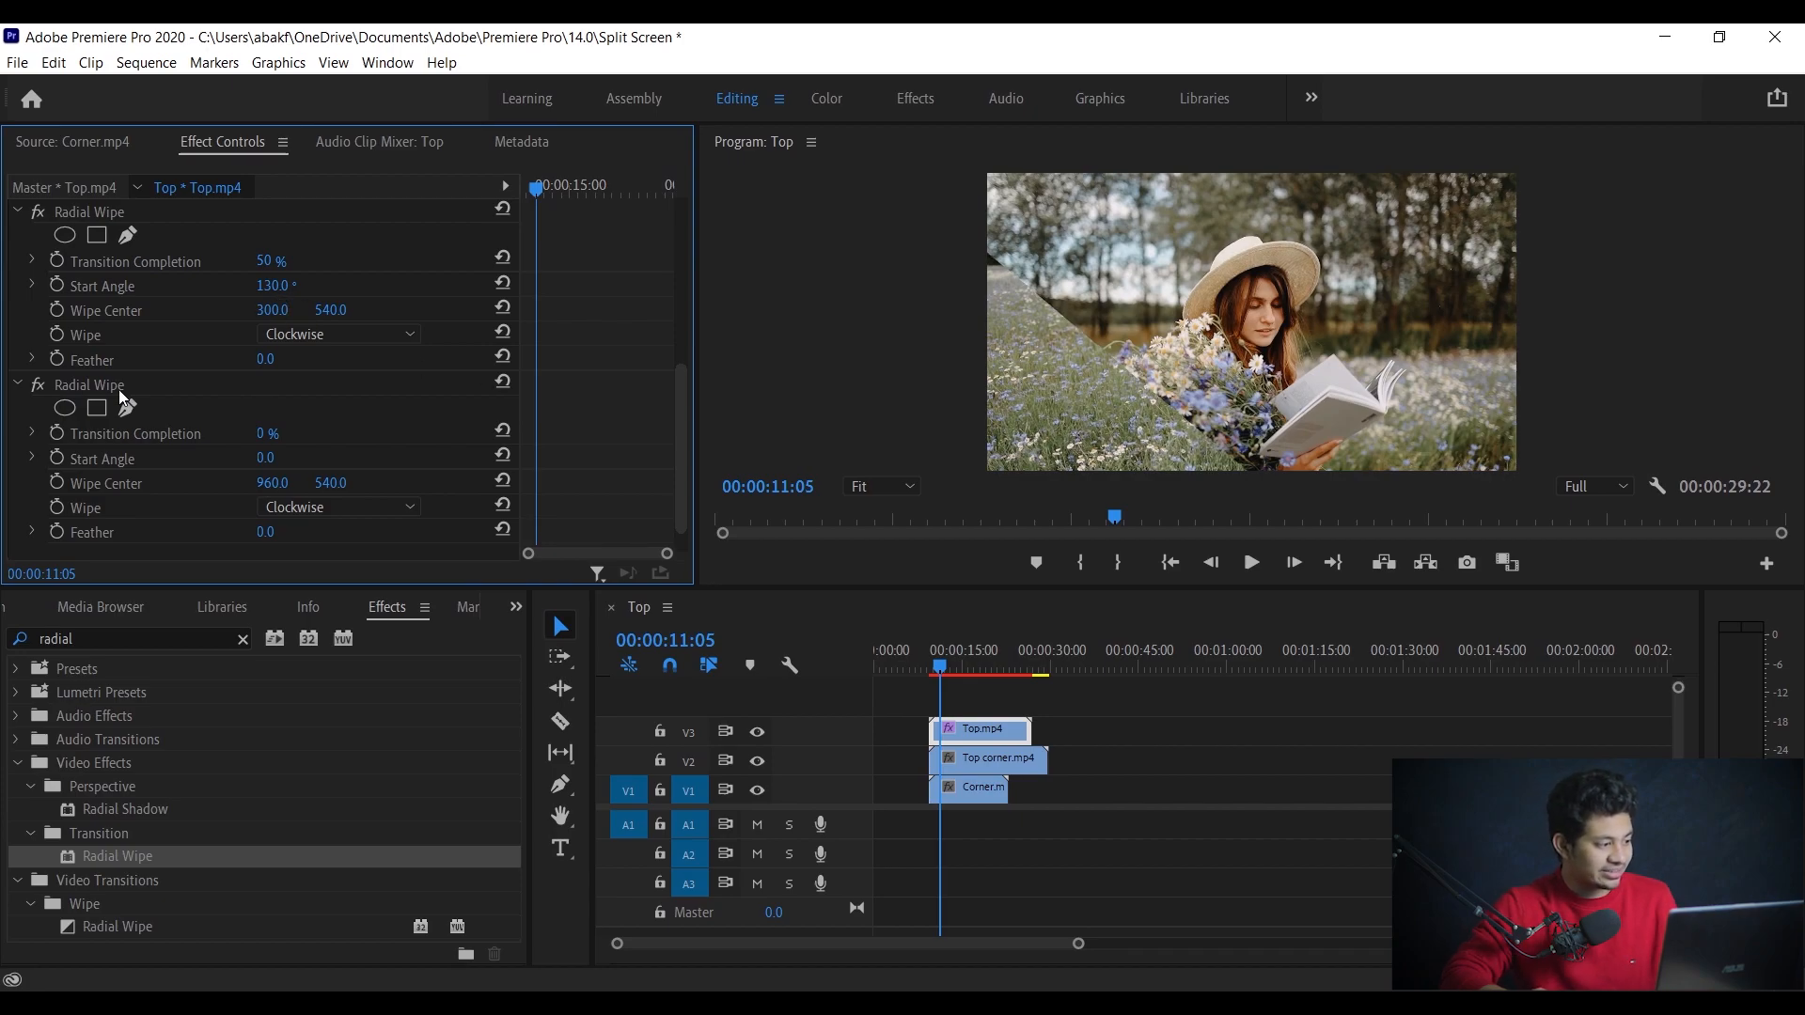
Set the second Radial Wipe's Transition Completion to 50 % and its Start Angle to -50°.
click(264, 434)
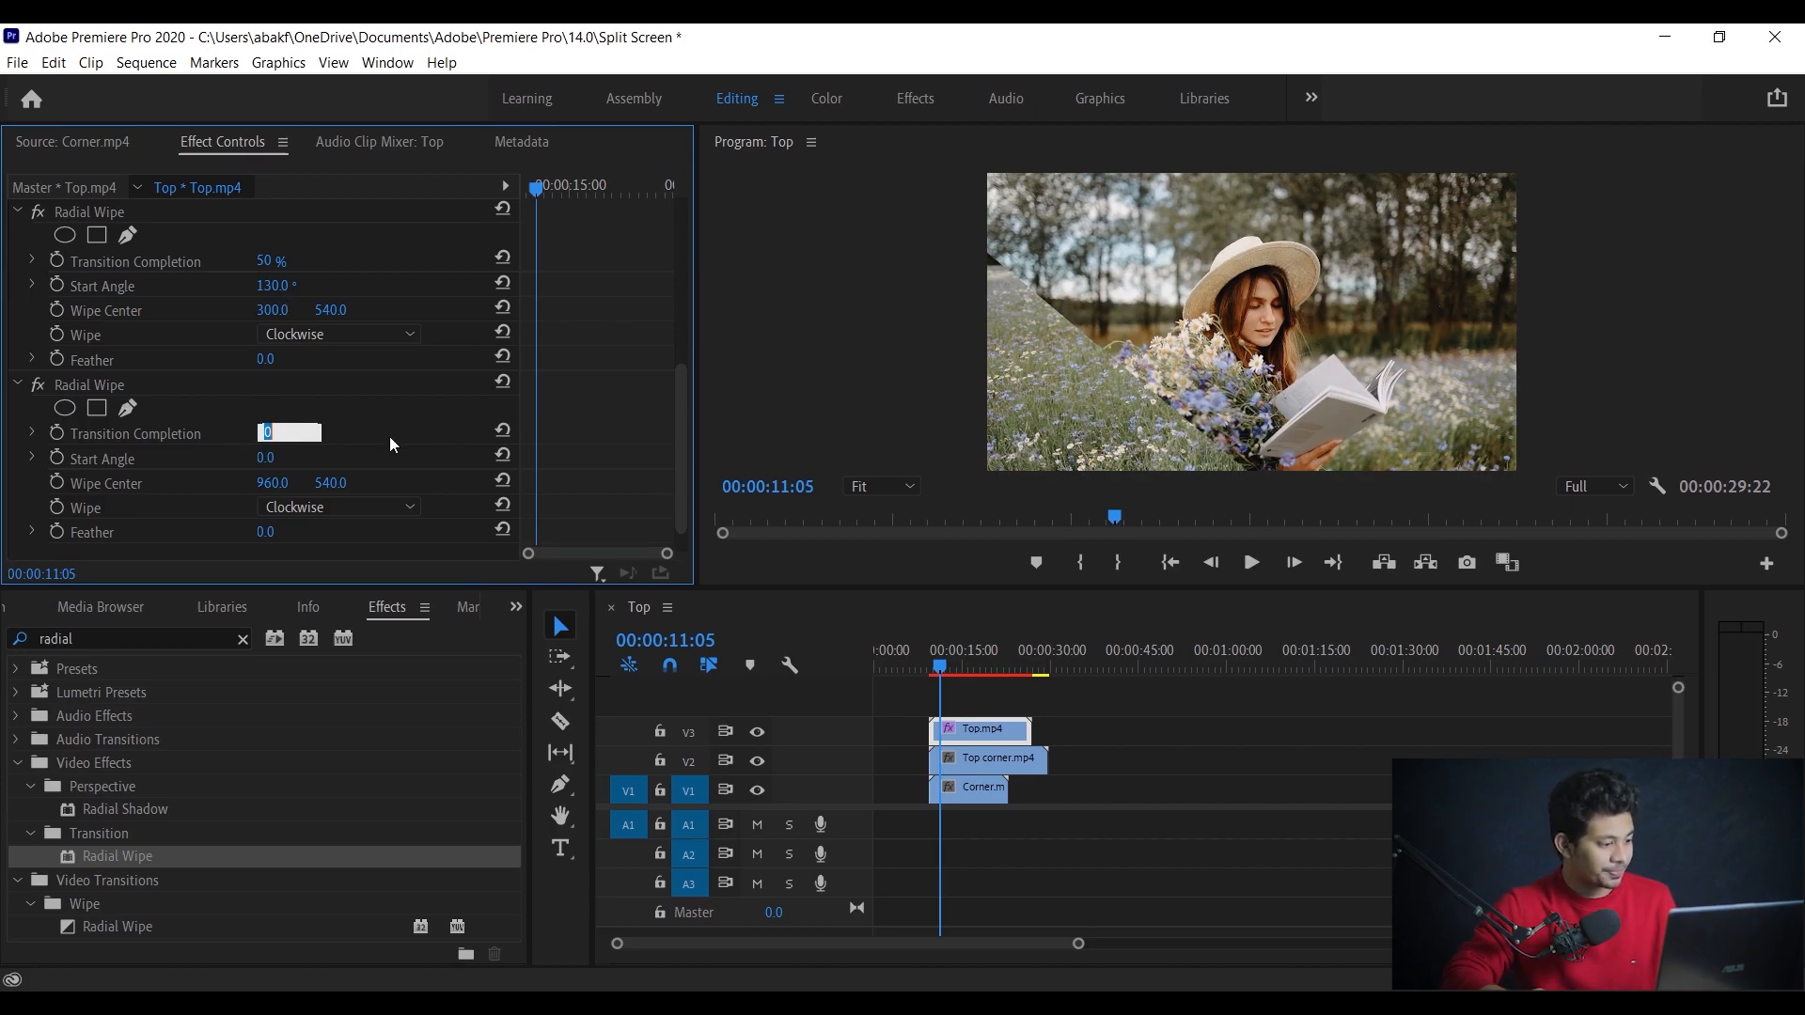
text(50)
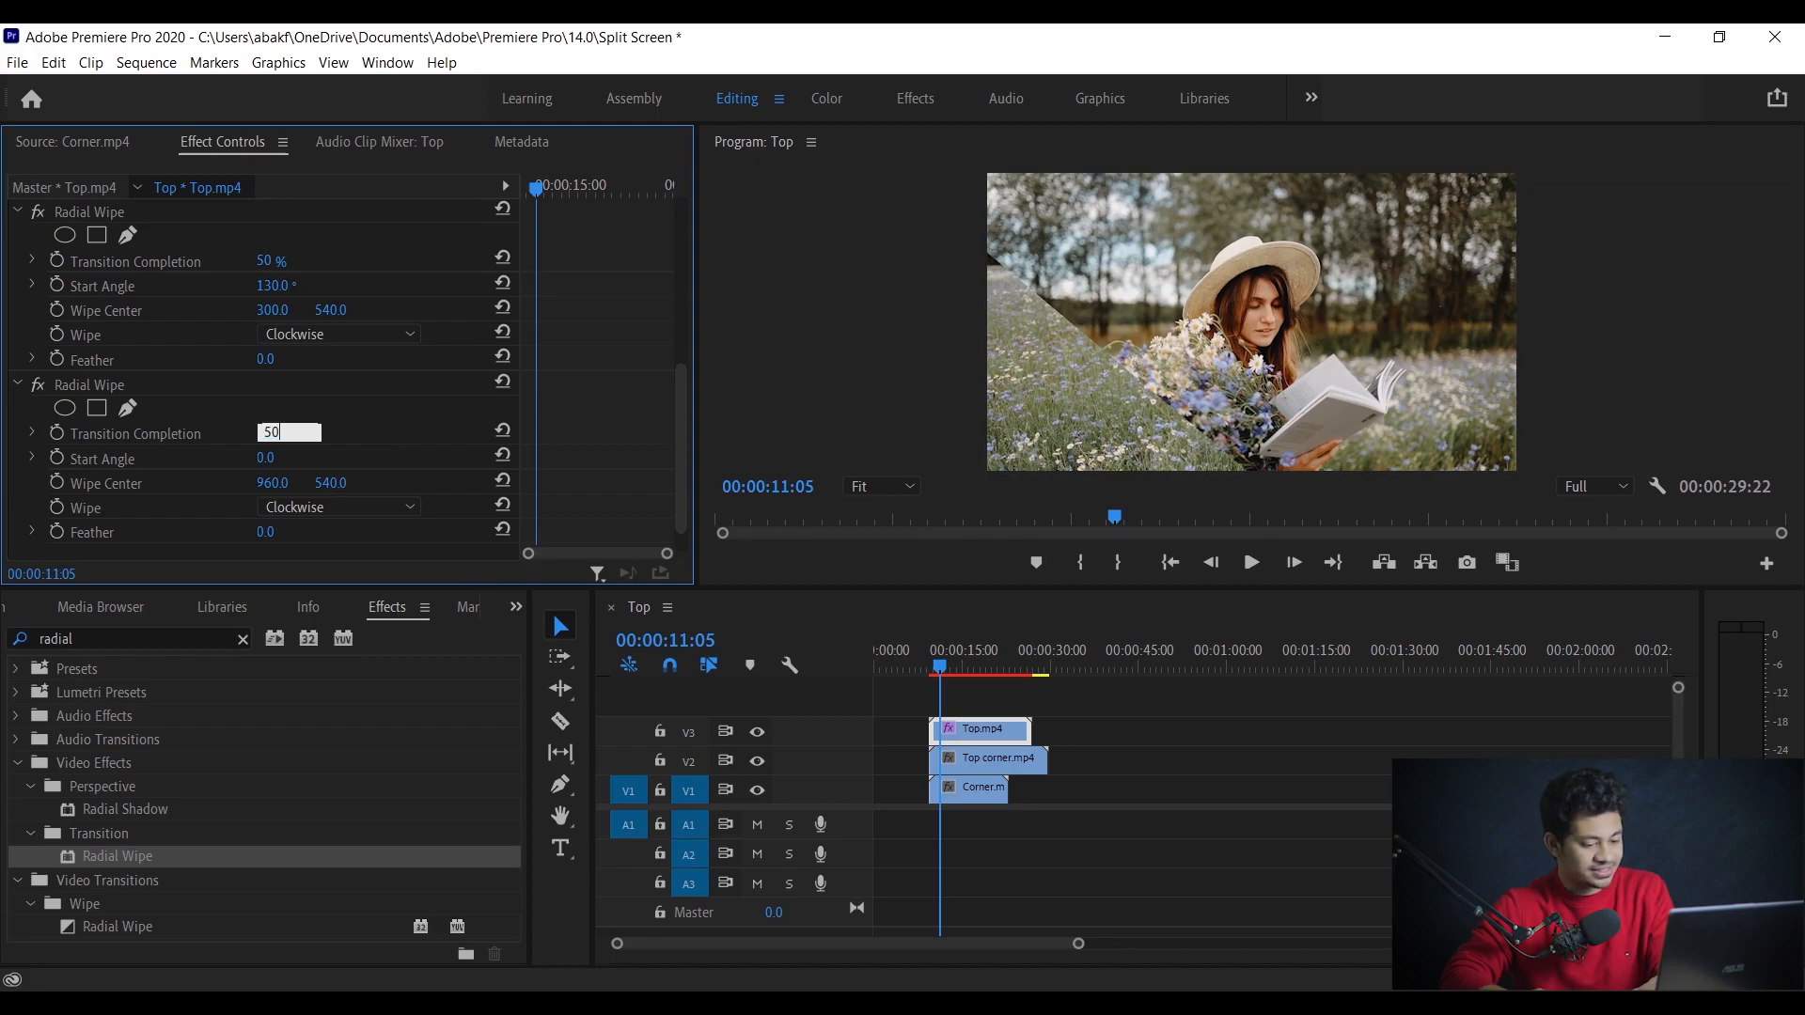
key(Return)
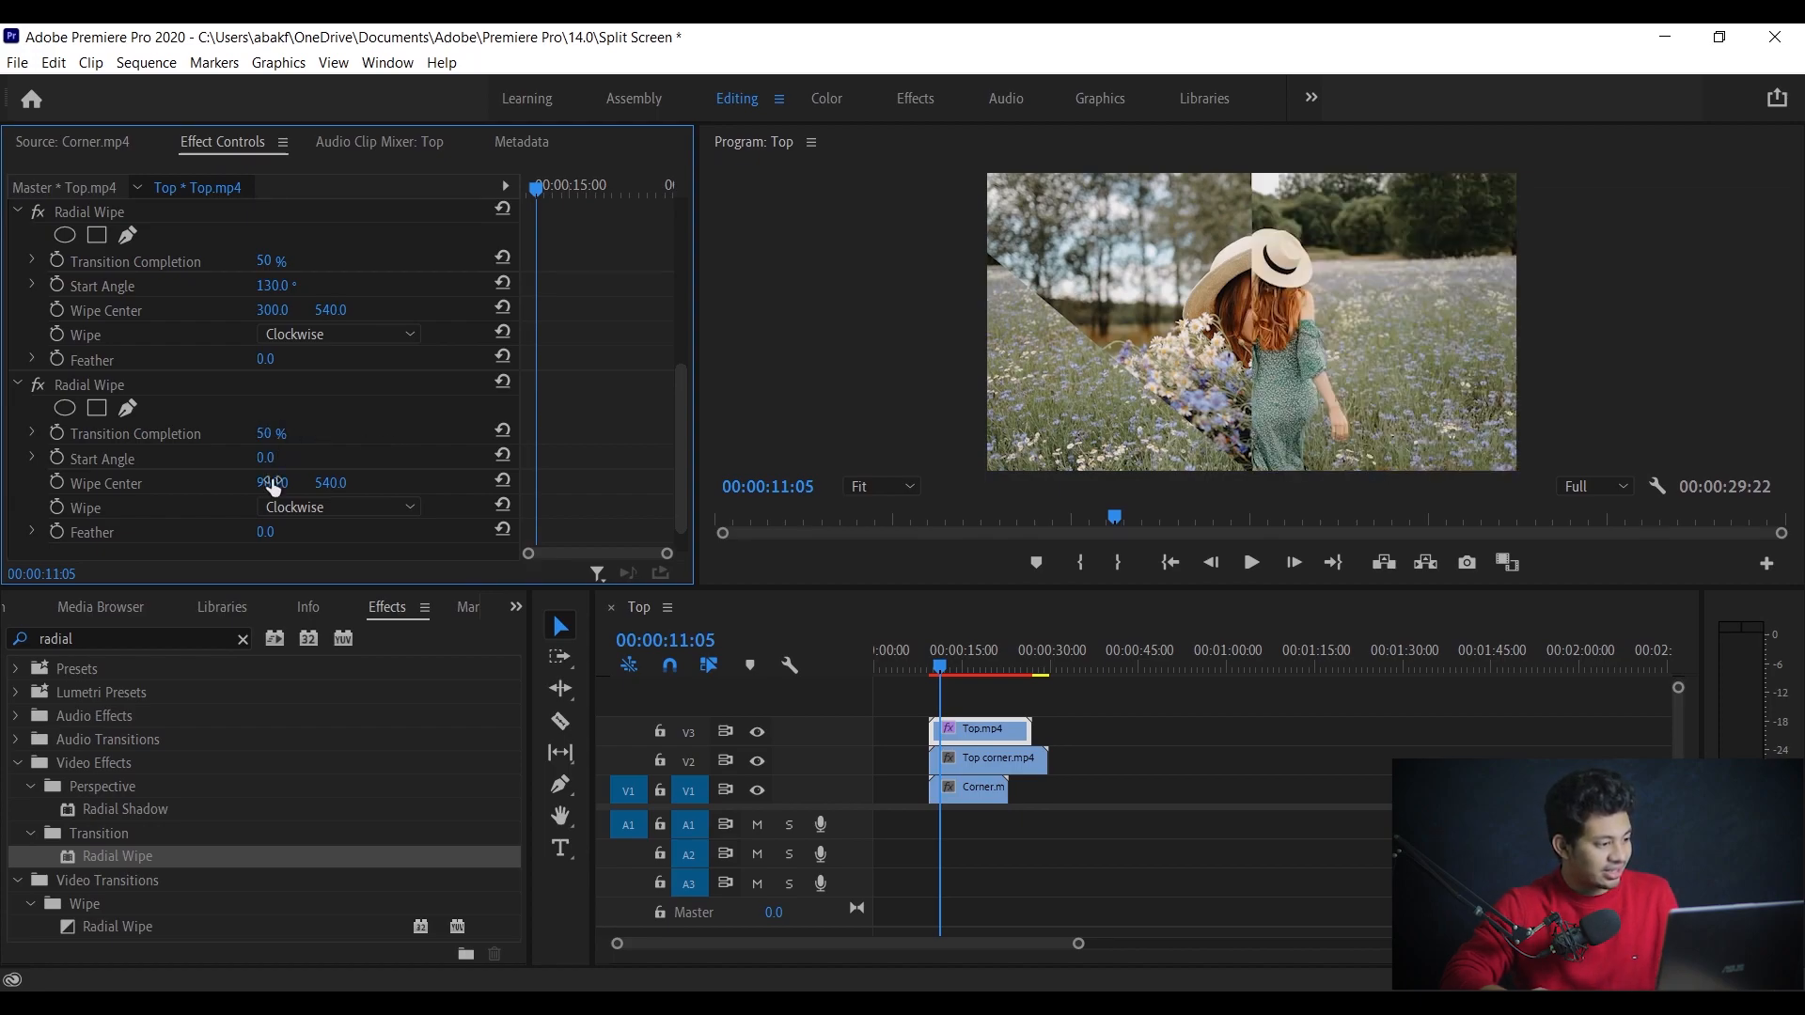
click(267, 458)
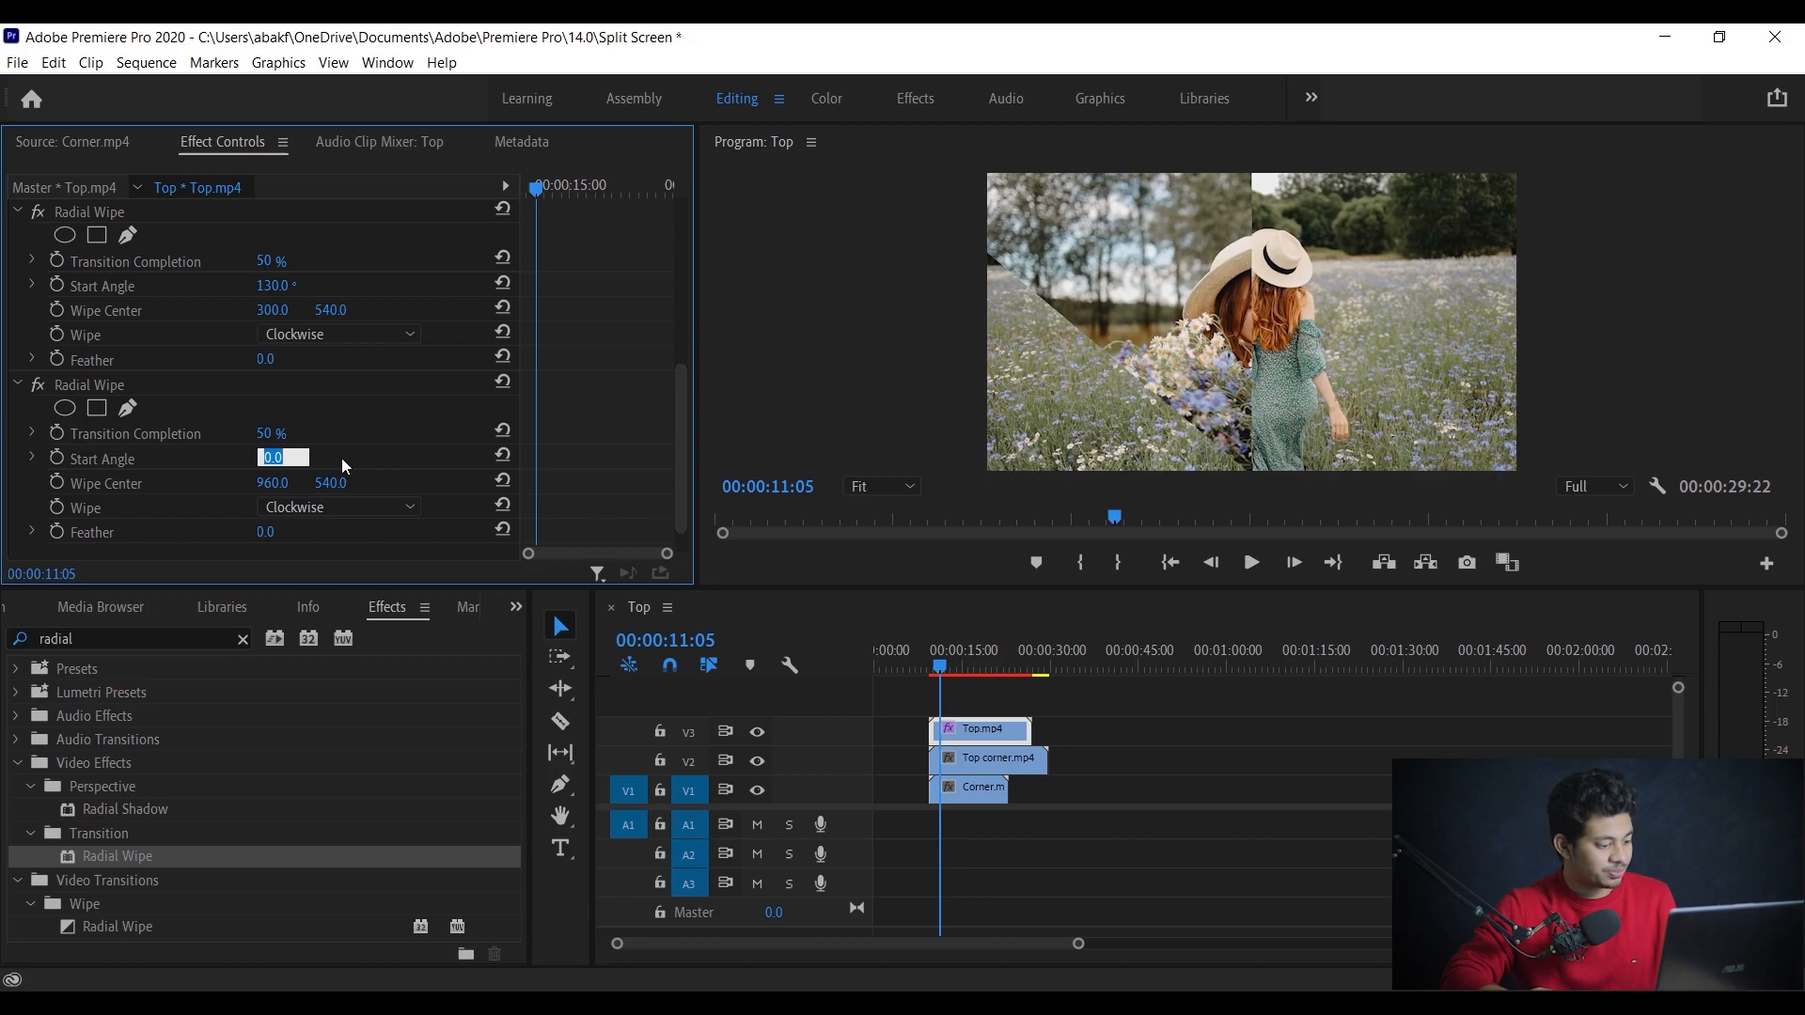
text(-50)
key(Return)
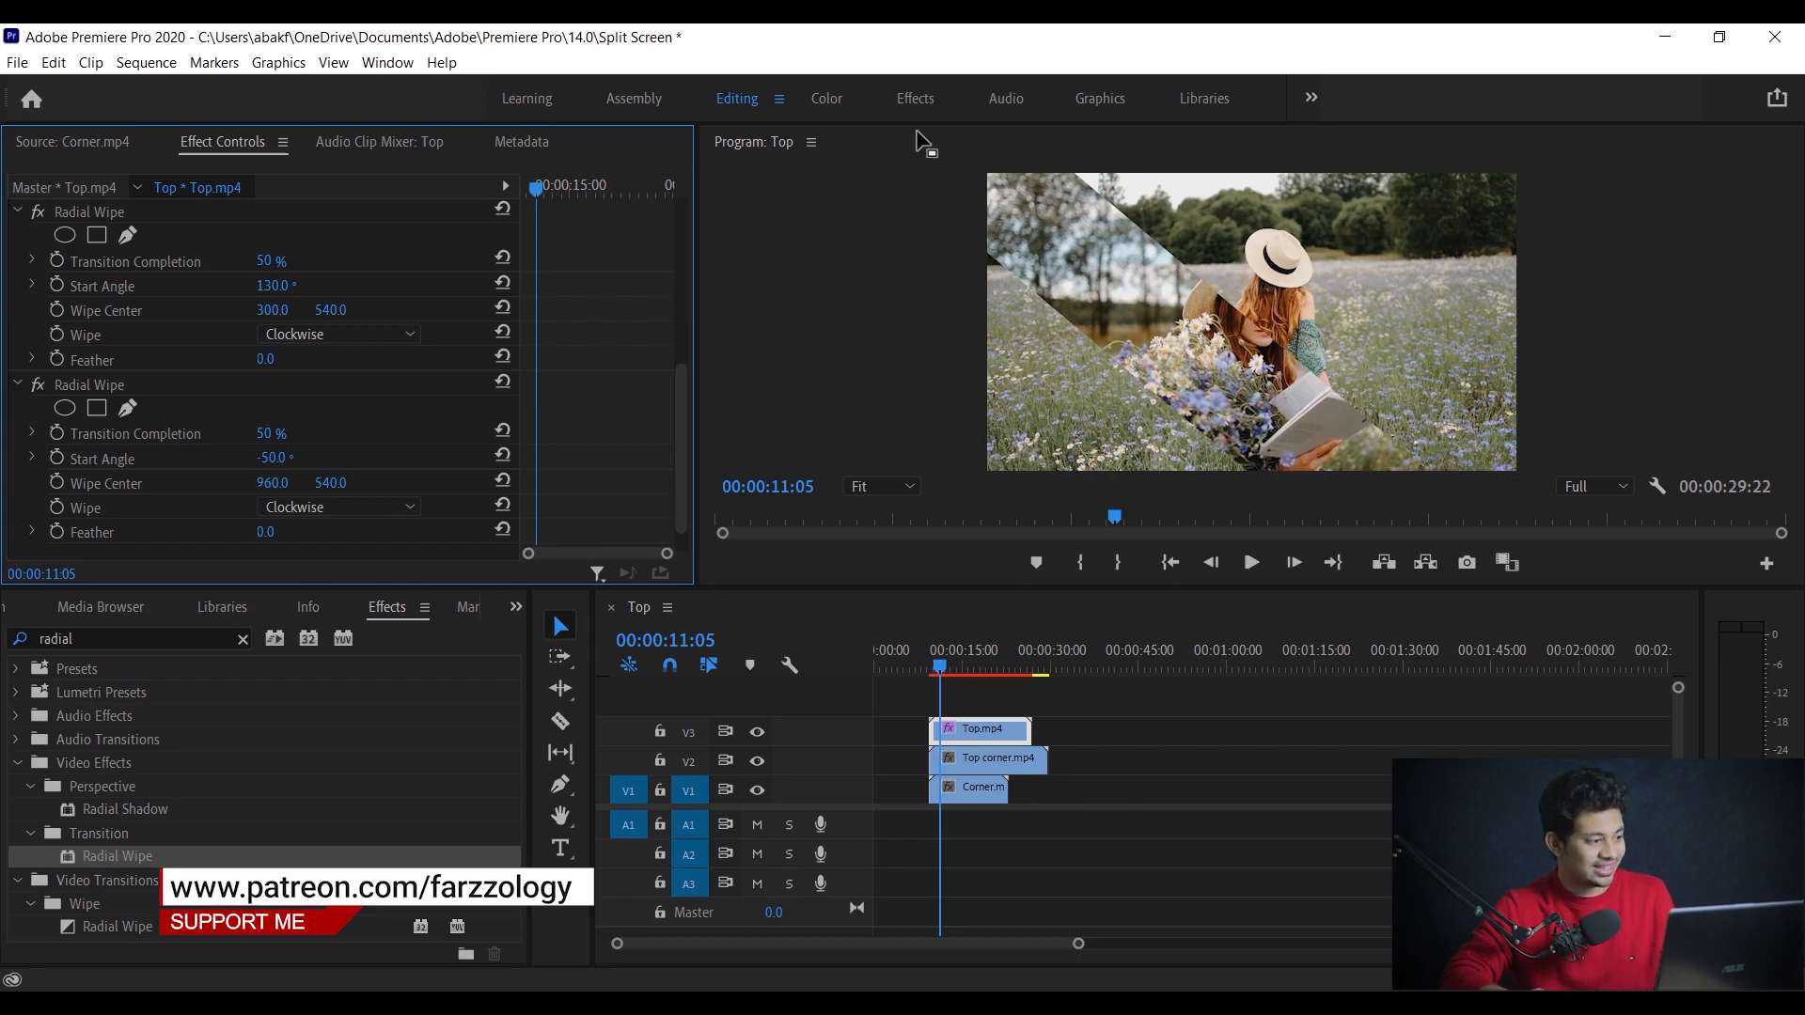
Set the horizontal Wipe Center to 1510 for the second Radial Wipe and 324 for the first.
drag(273, 483, 754, 483)
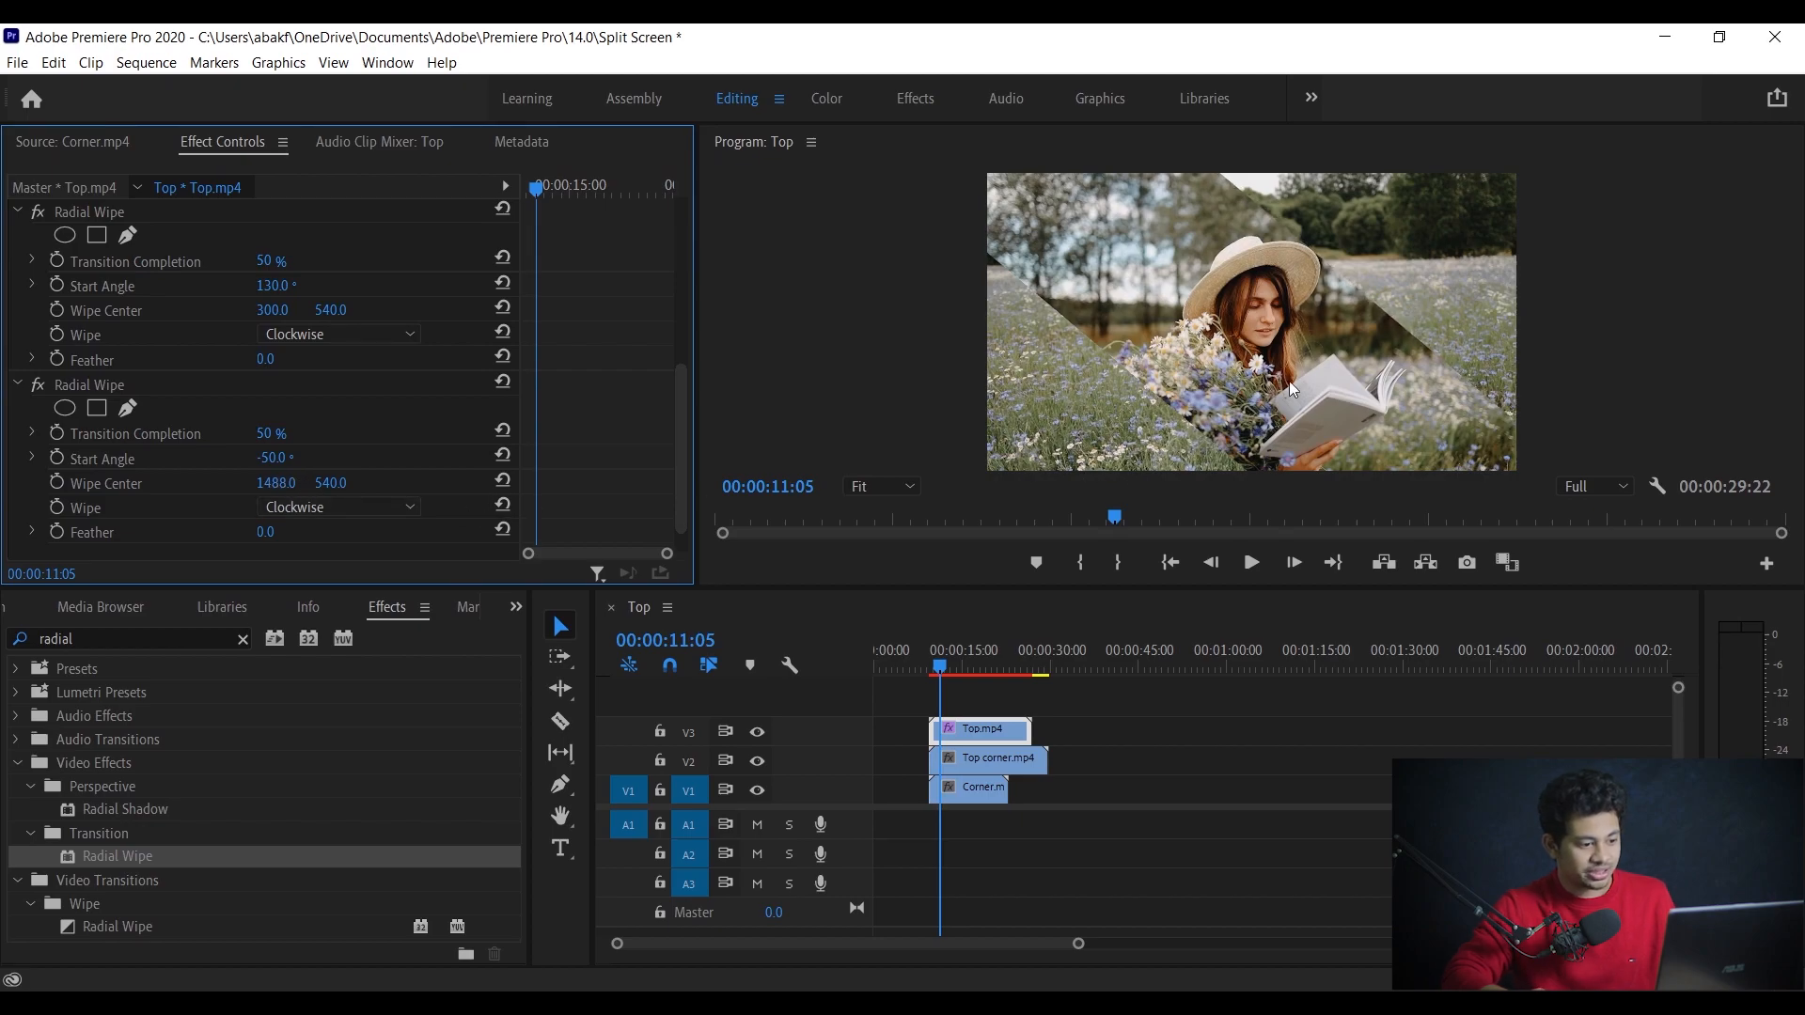
drag(977, 588, 987, 638)
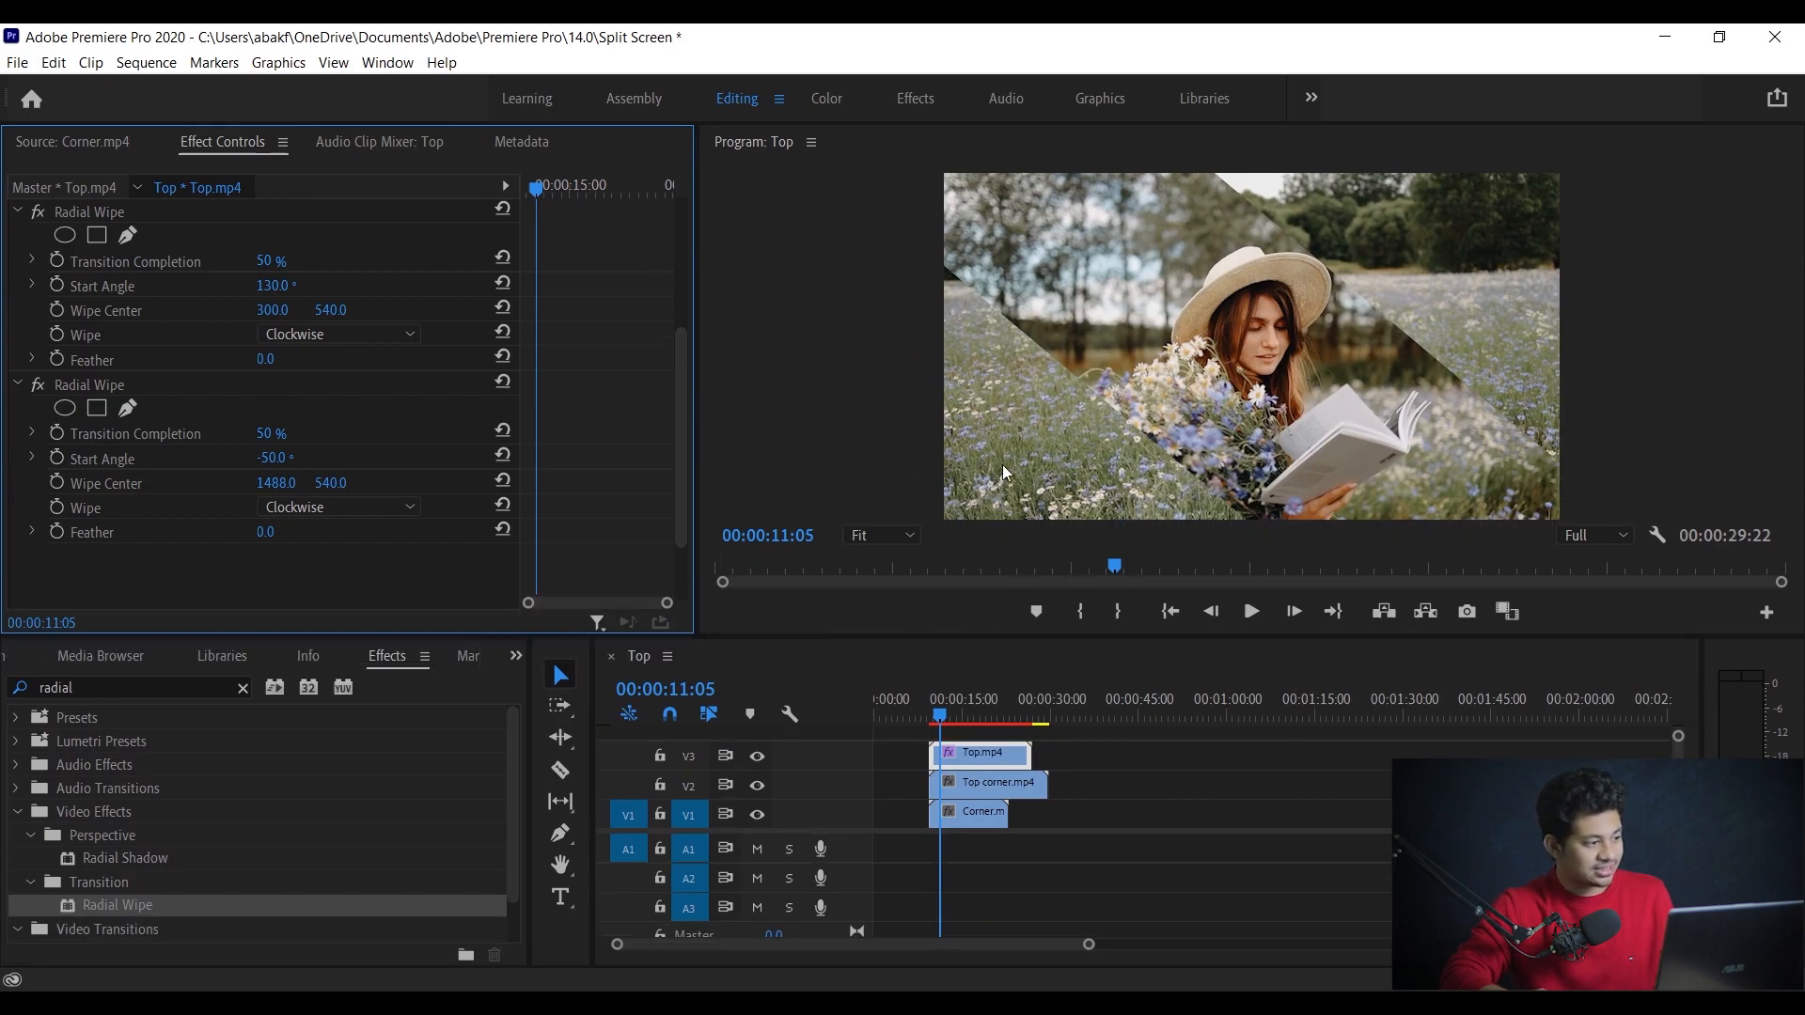
drag(275, 483, 318, 483)
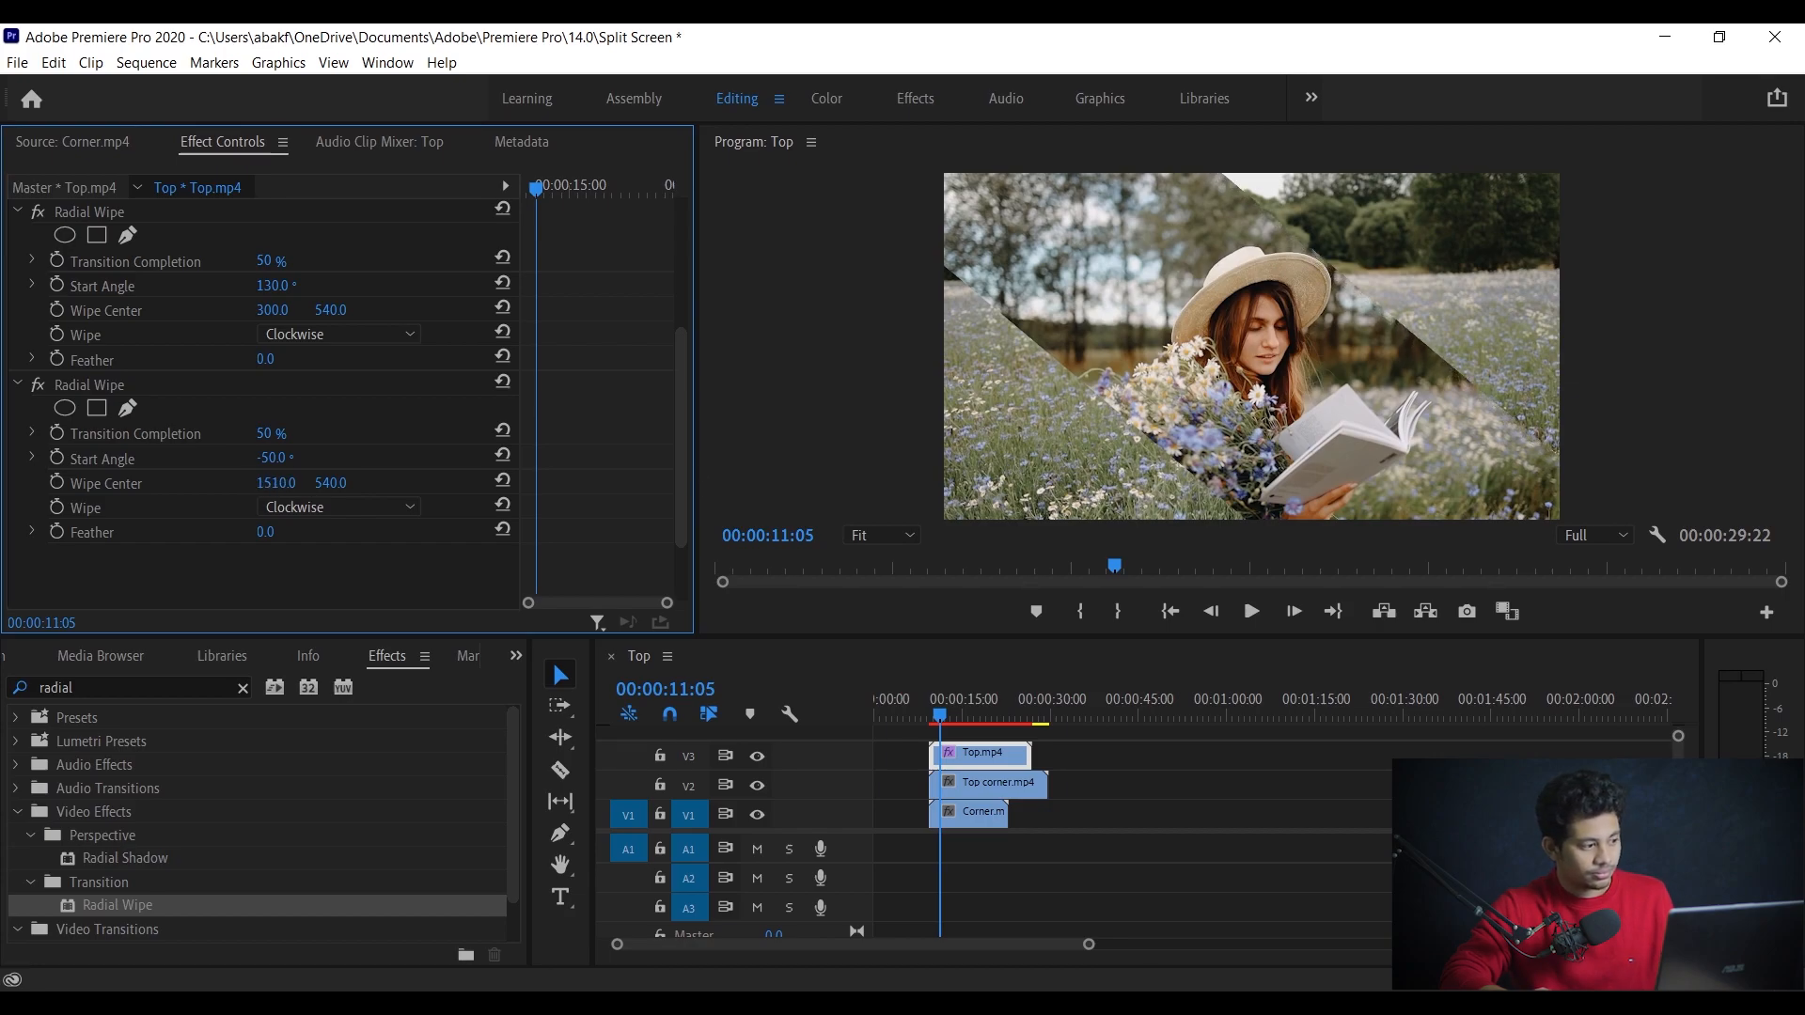
drag(275, 310, 293, 310)
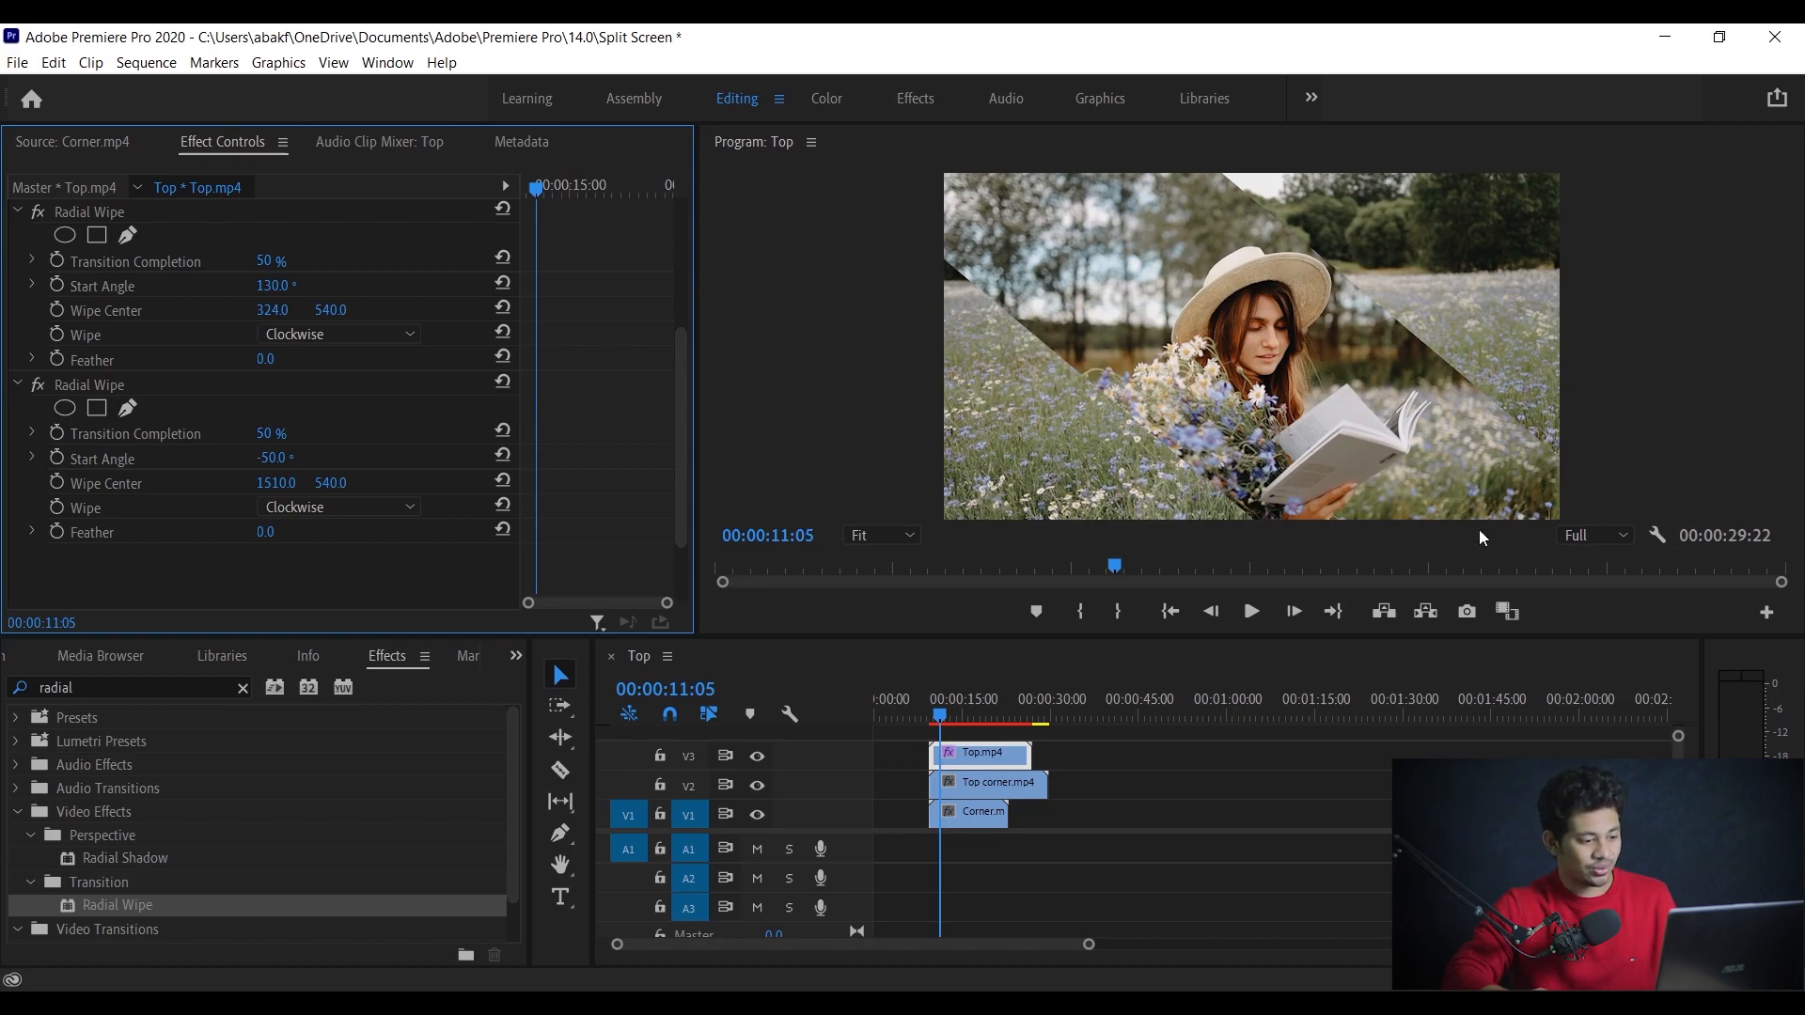
Scale Top corner.mp4 to 76 and position it at 222, 686 so its subject fits the lower-left section of the frame.
click(1001, 793)
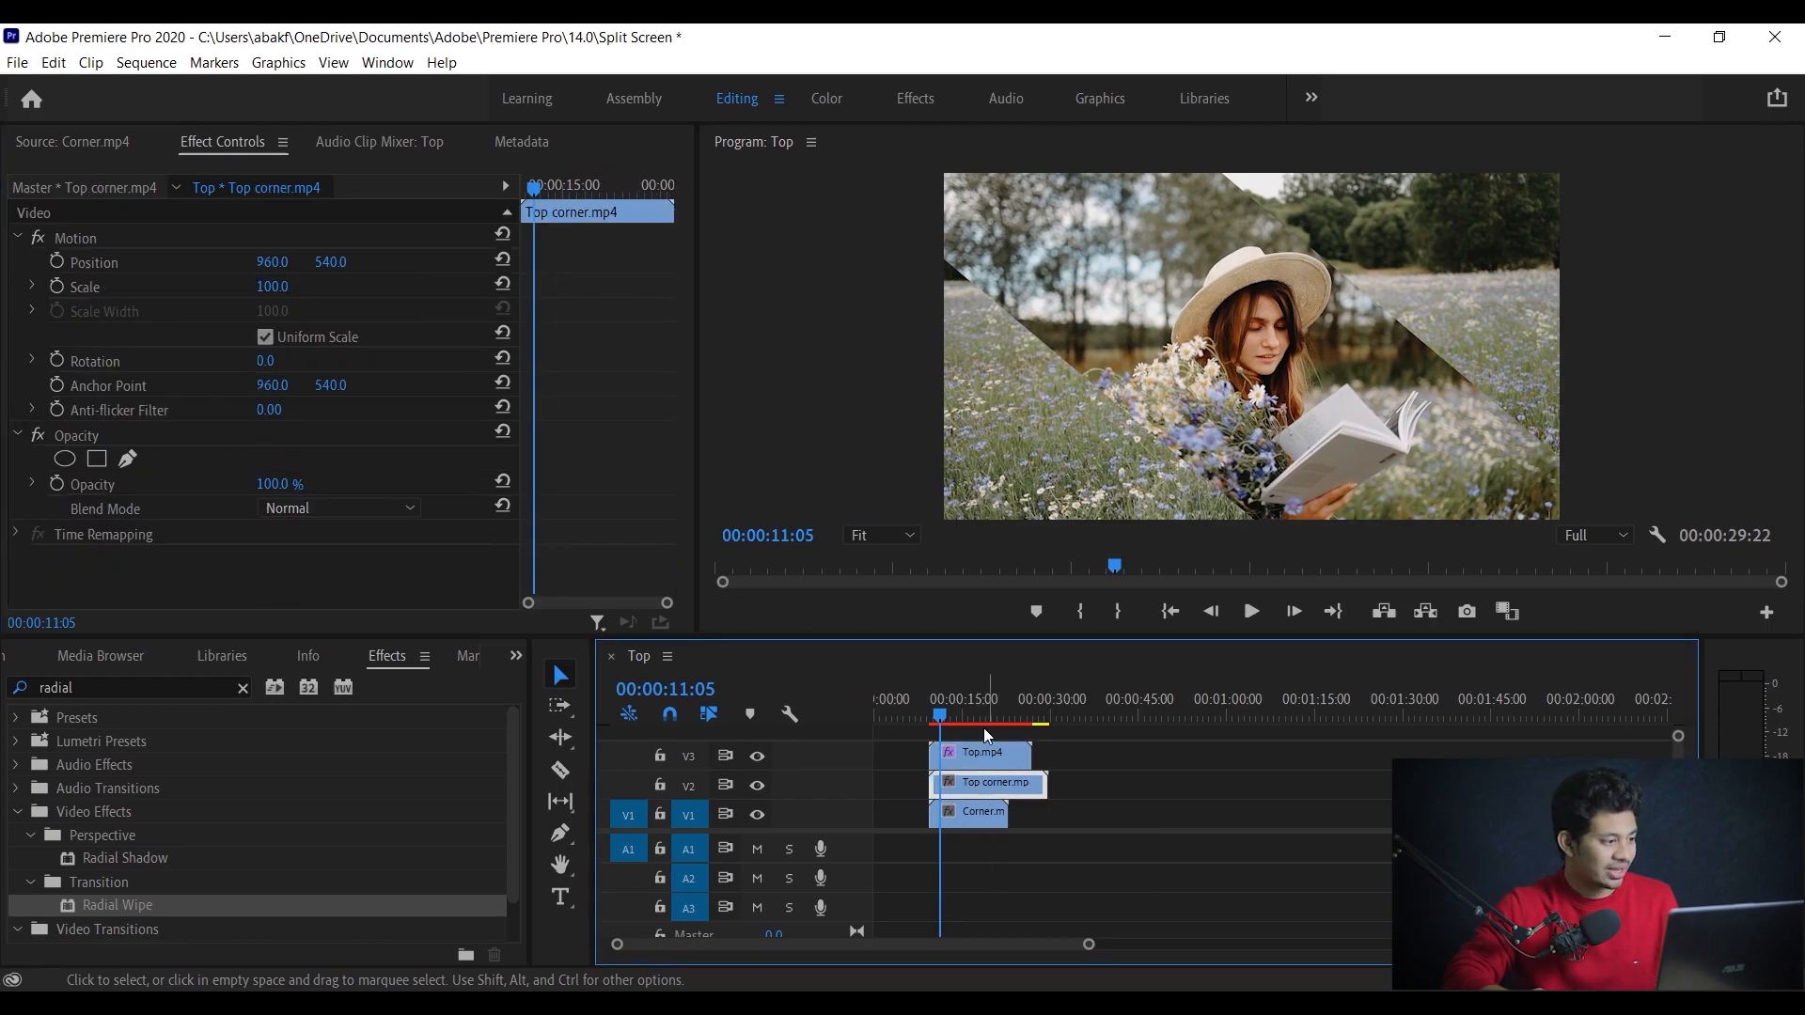
drag(273, 264, 0, 264)
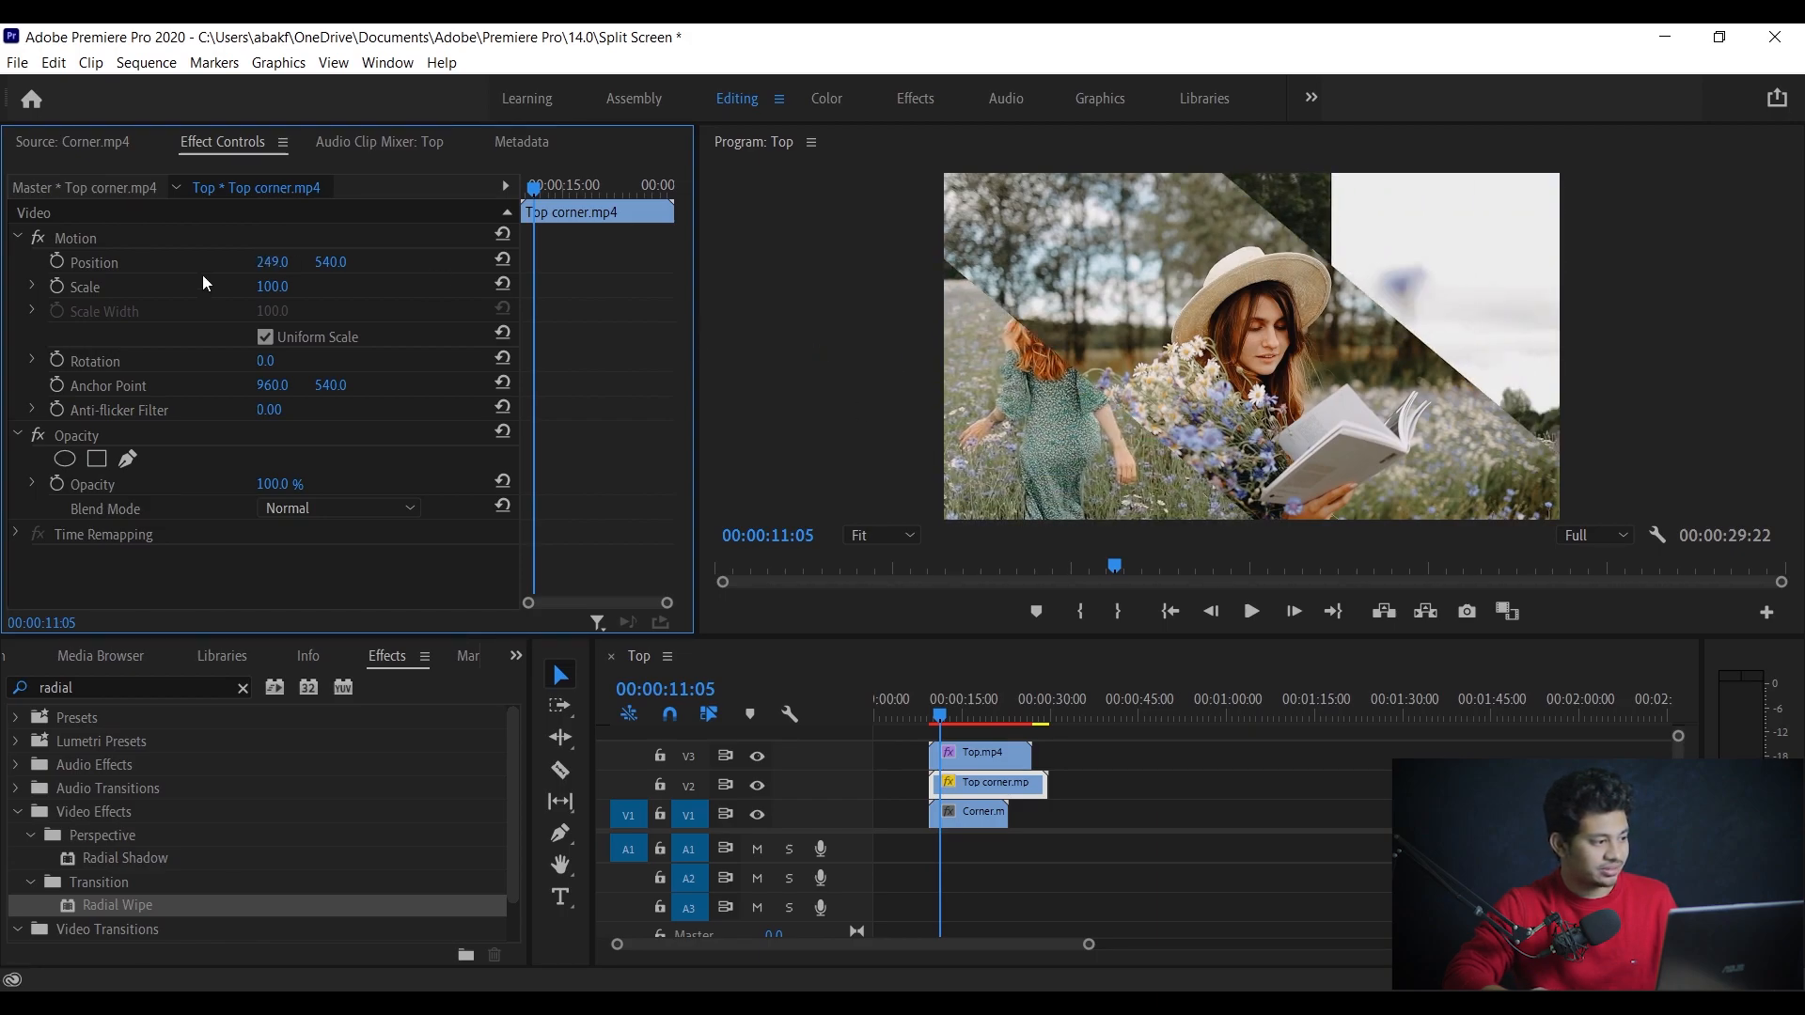
drag(269, 287, 206, 286)
drag(330, 262, 413, 263)
drag(273, 262, 312, 286)
drag(273, 262, 134, 262)
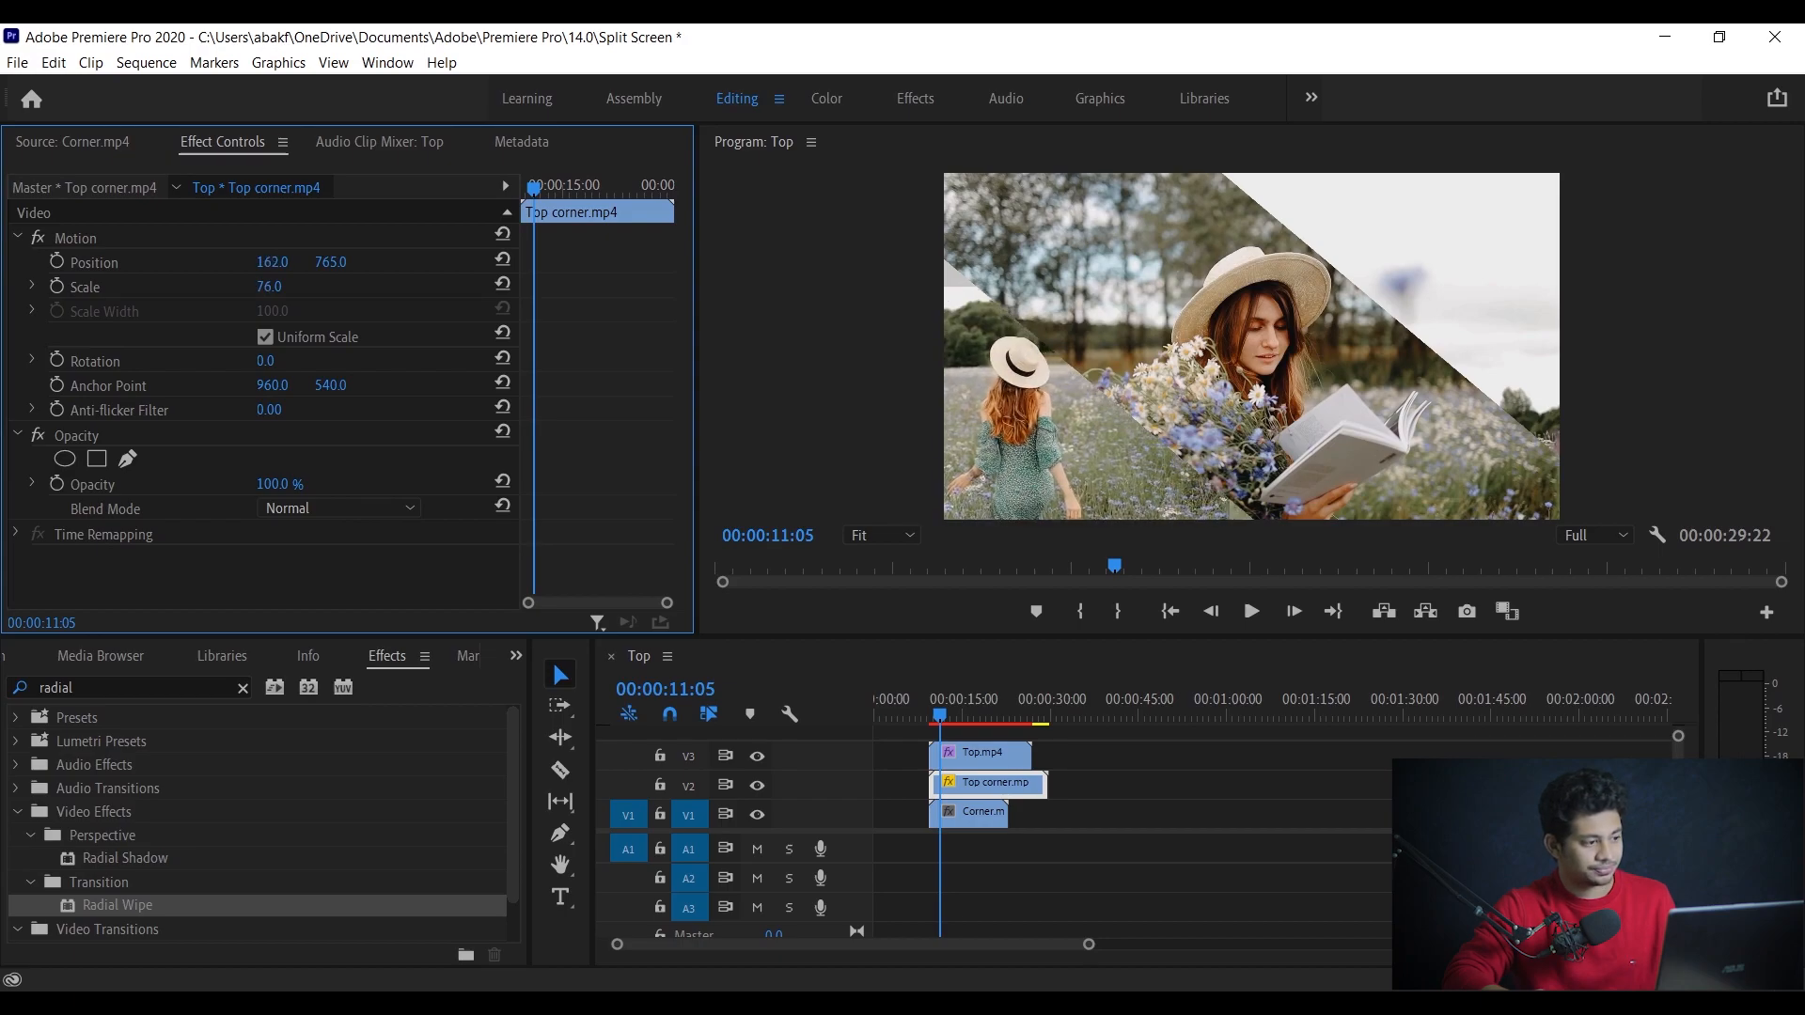
drag(331, 262, 260, 264)
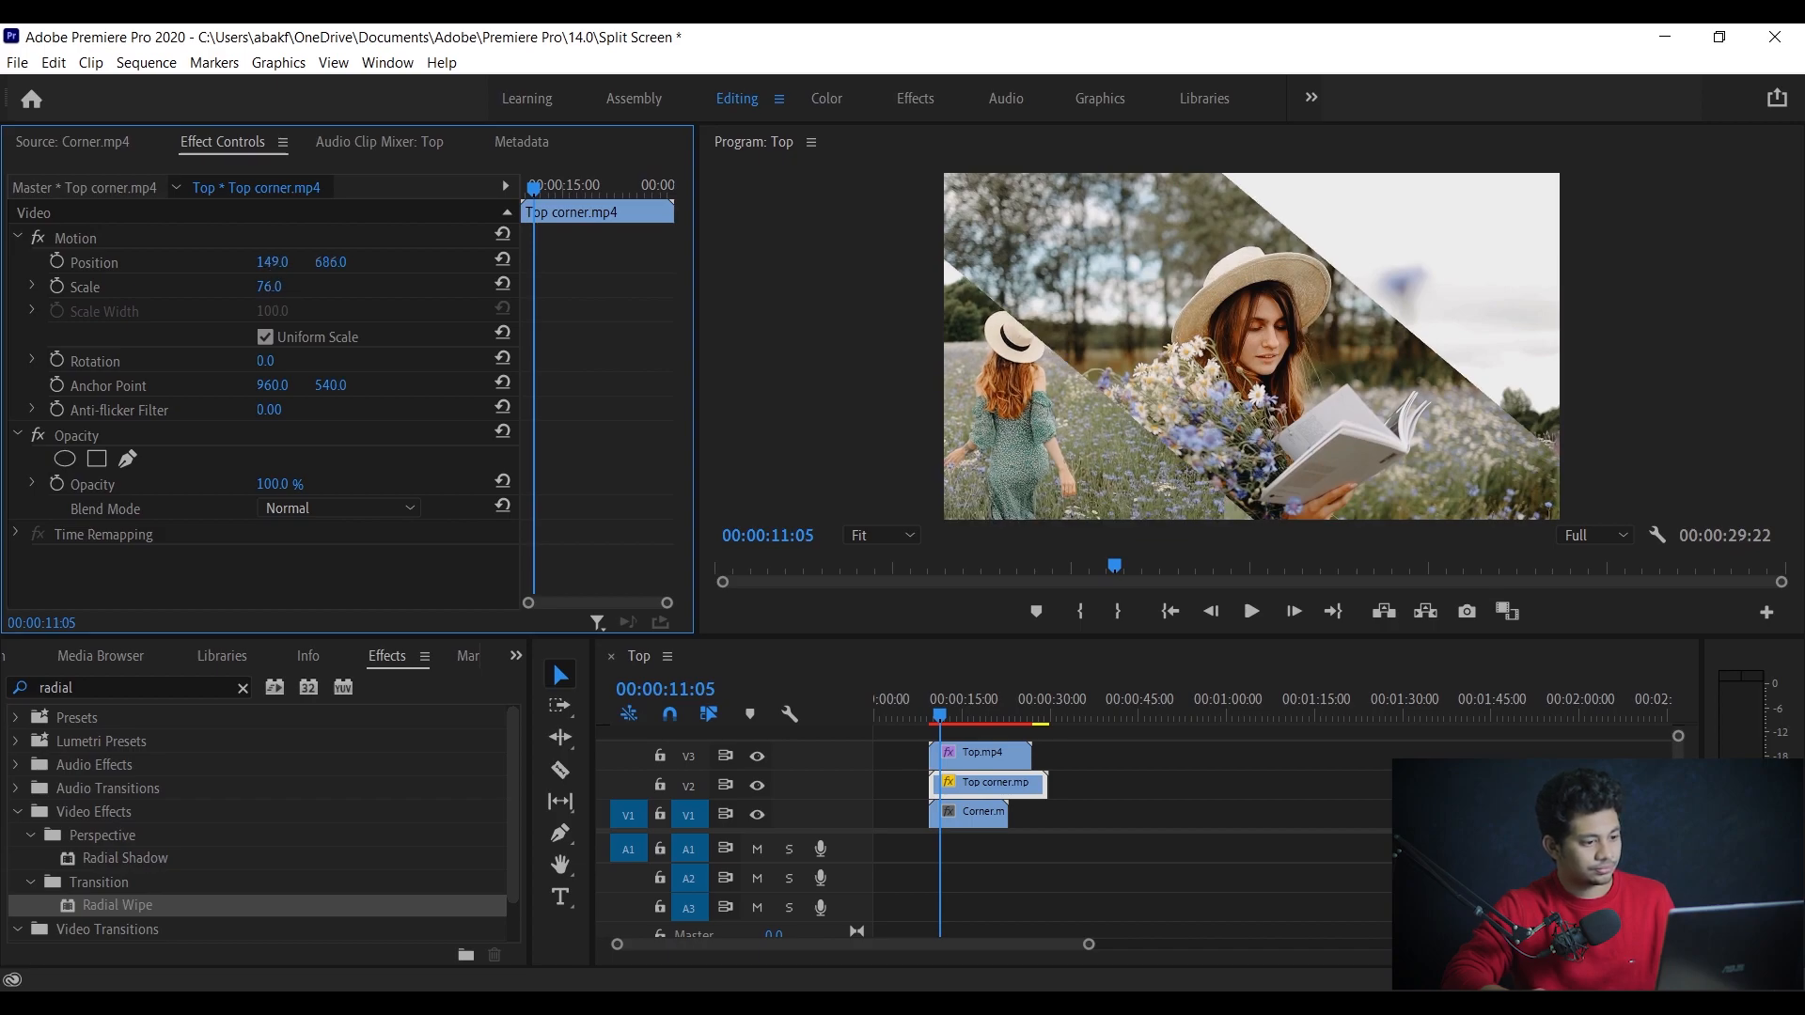
drag(260, 264, 329, 264)
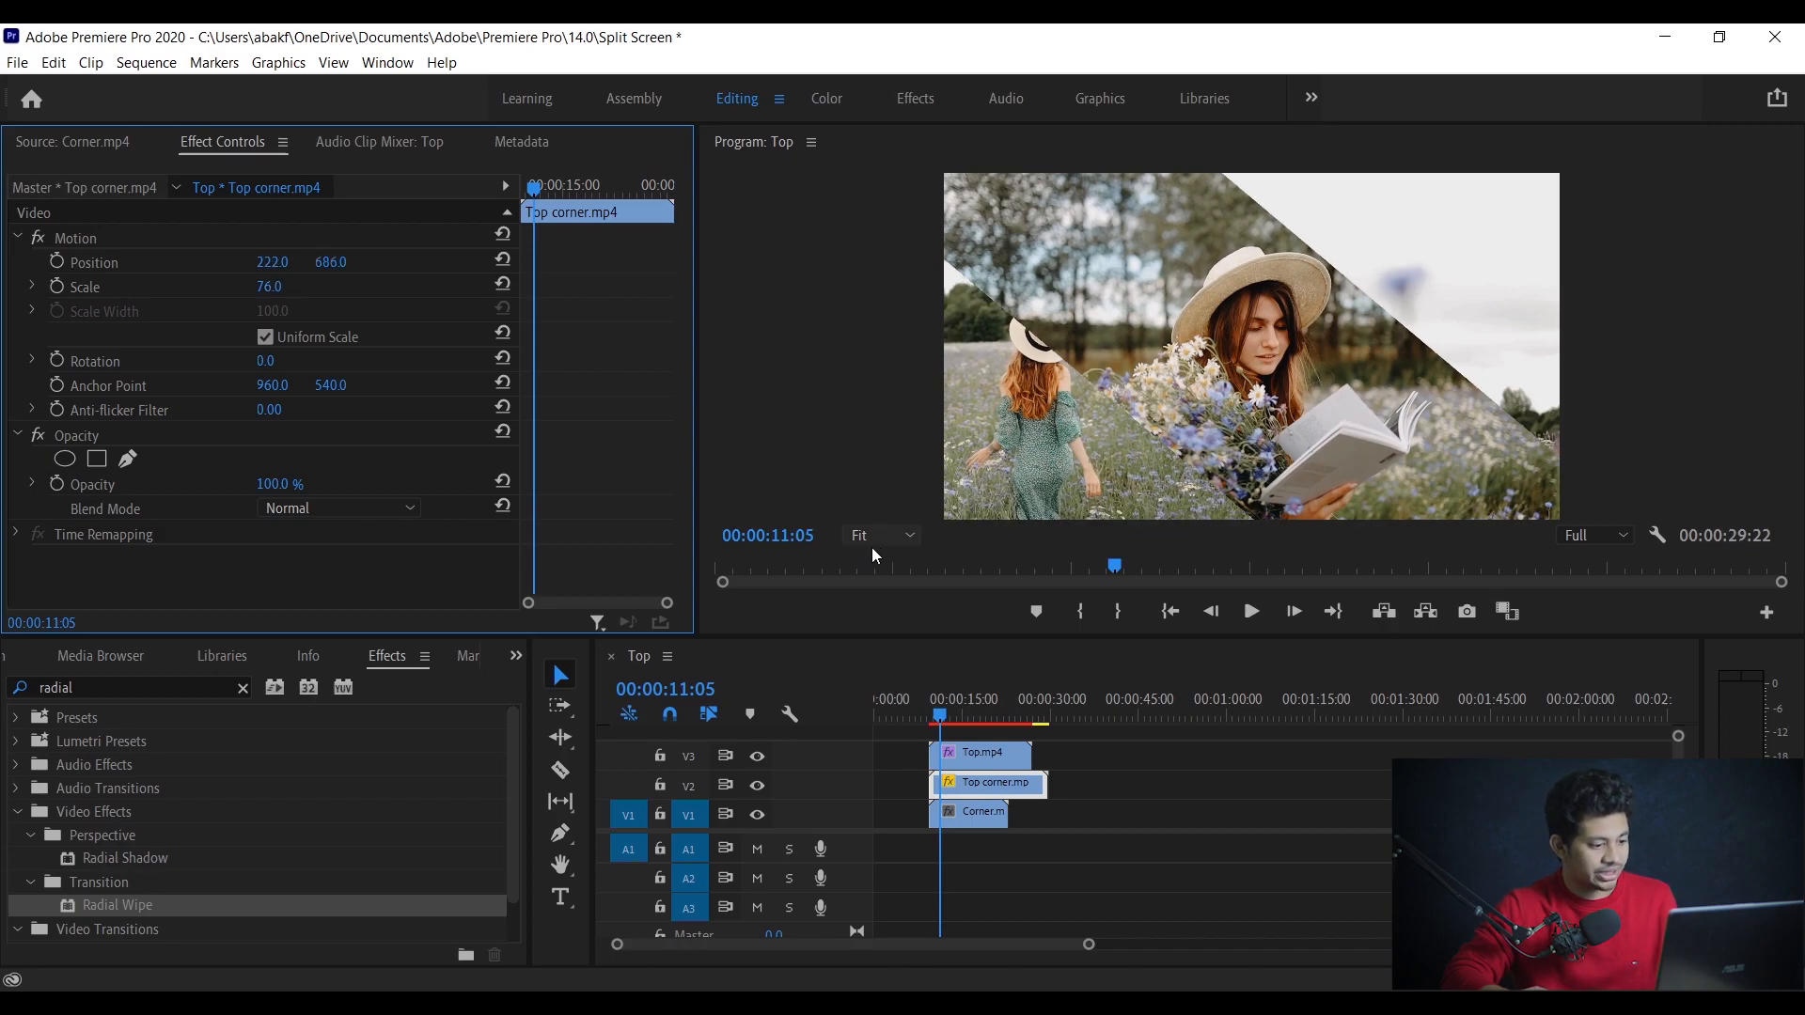
Scale Corner.mp4 to 86 and position it at 1658, 434 so its subject fits the upper-right section of the frame.
click(972, 821)
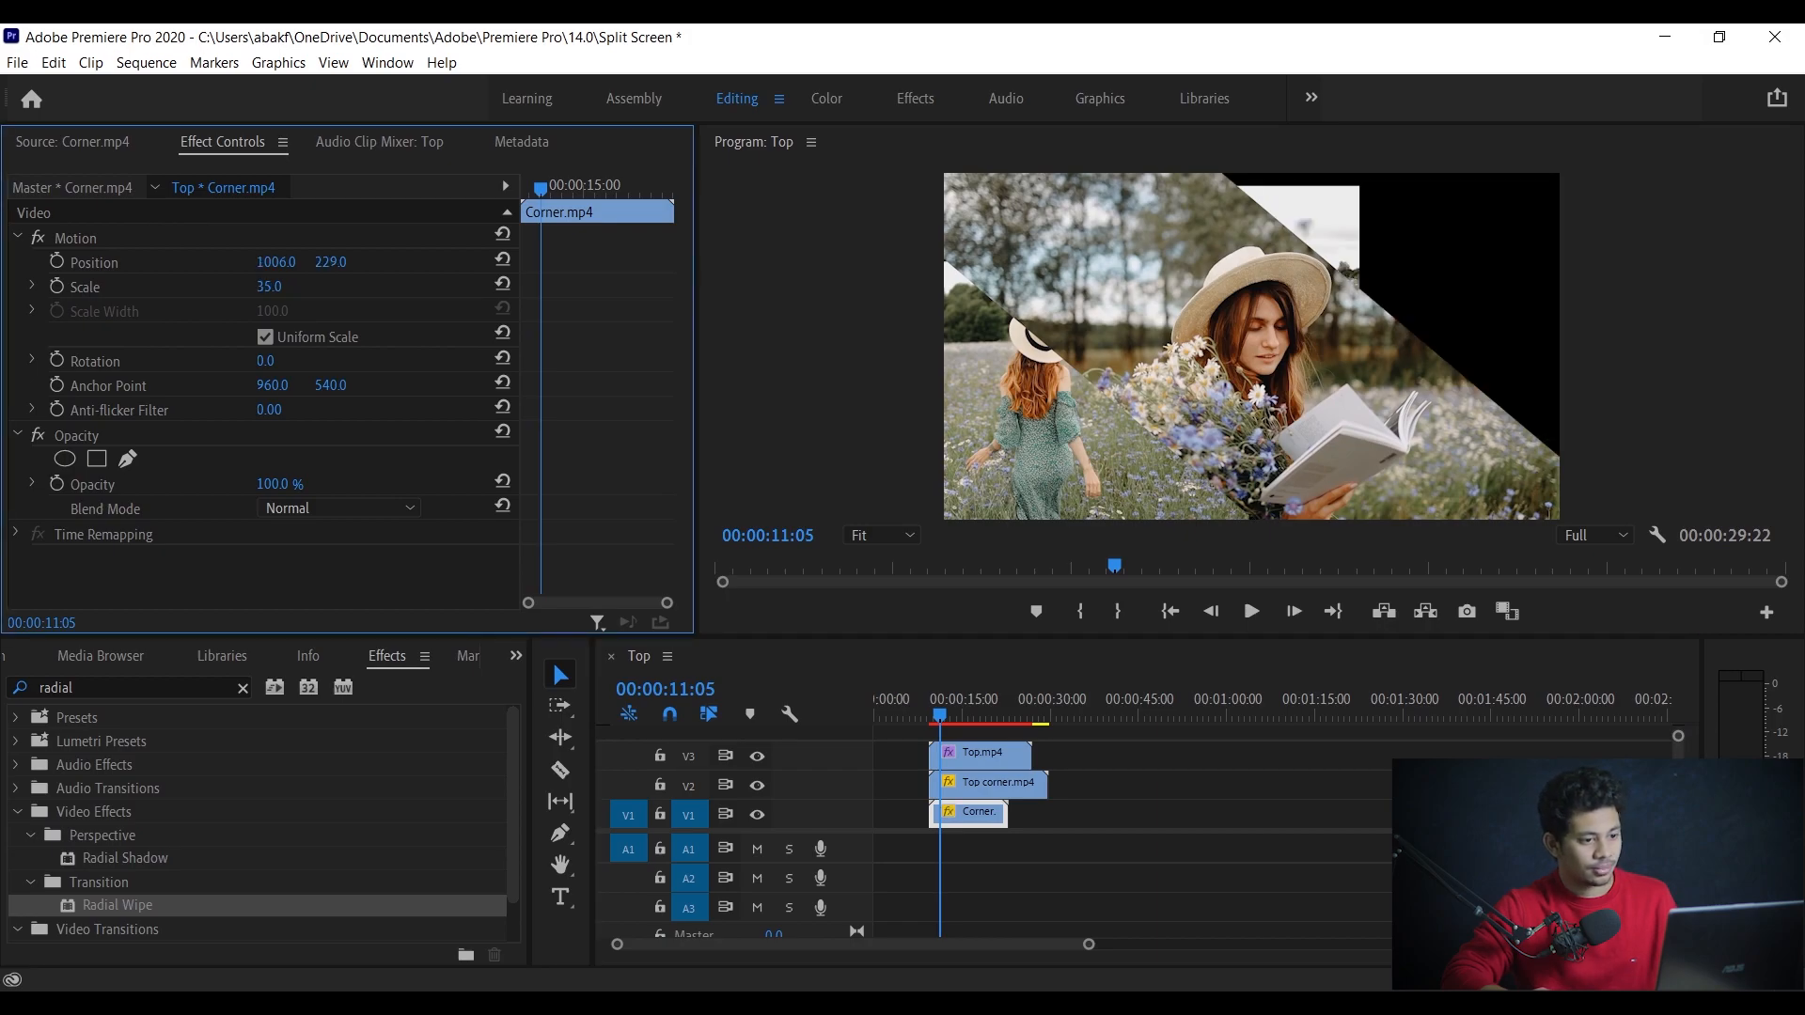
drag(275, 263, 507, 262)
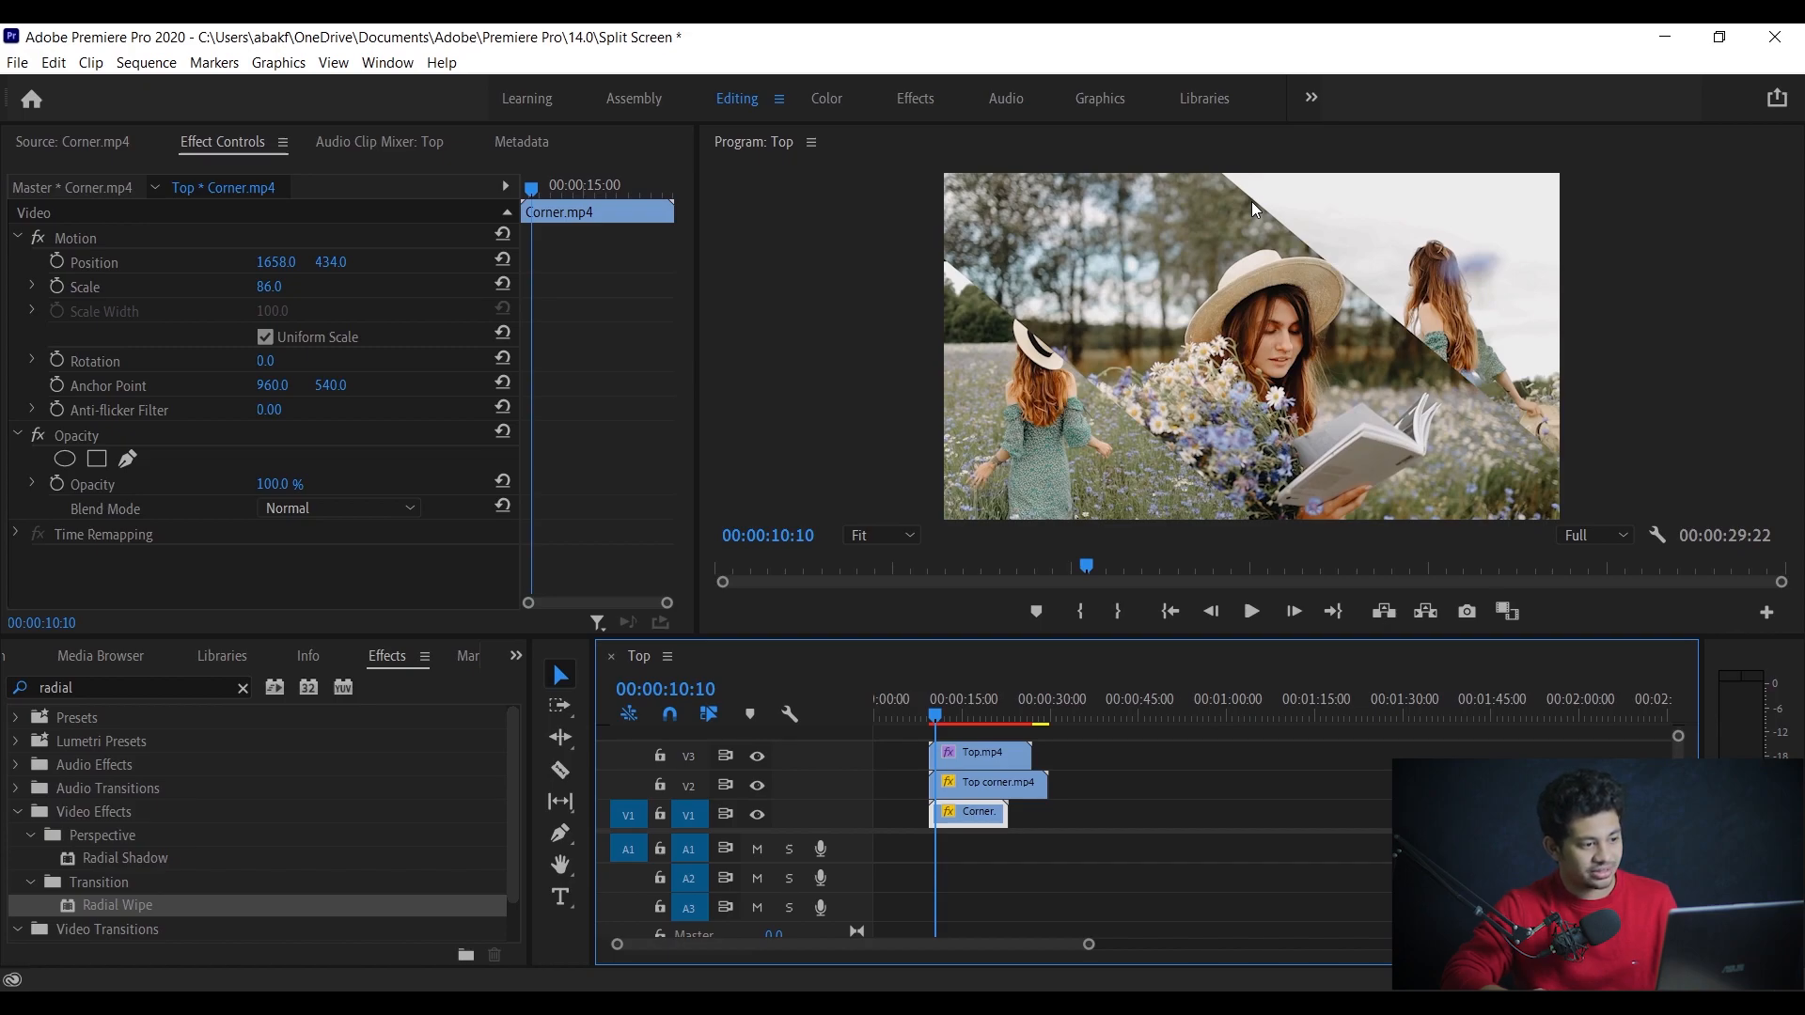
Draw a white diagonal line with the Pen tool along the lower-left split edge and set its stroke width to 5.
key(p)
click(944, 259)
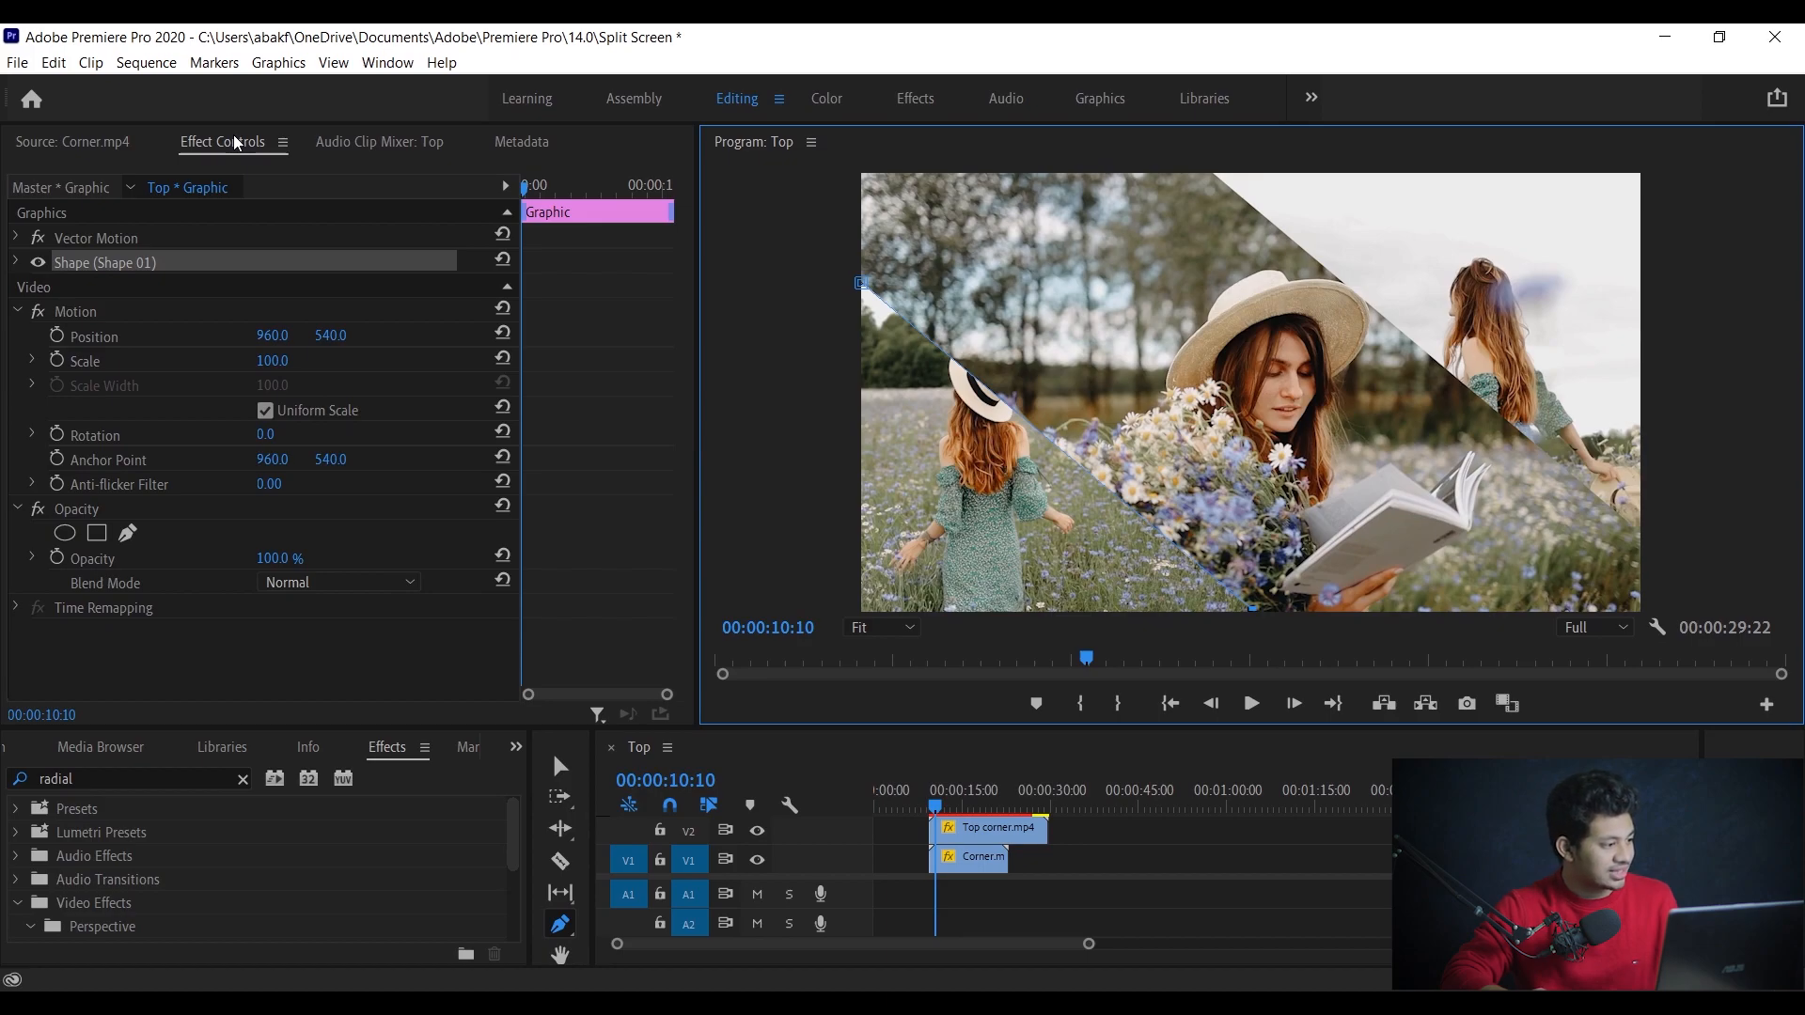
click(16, 262)
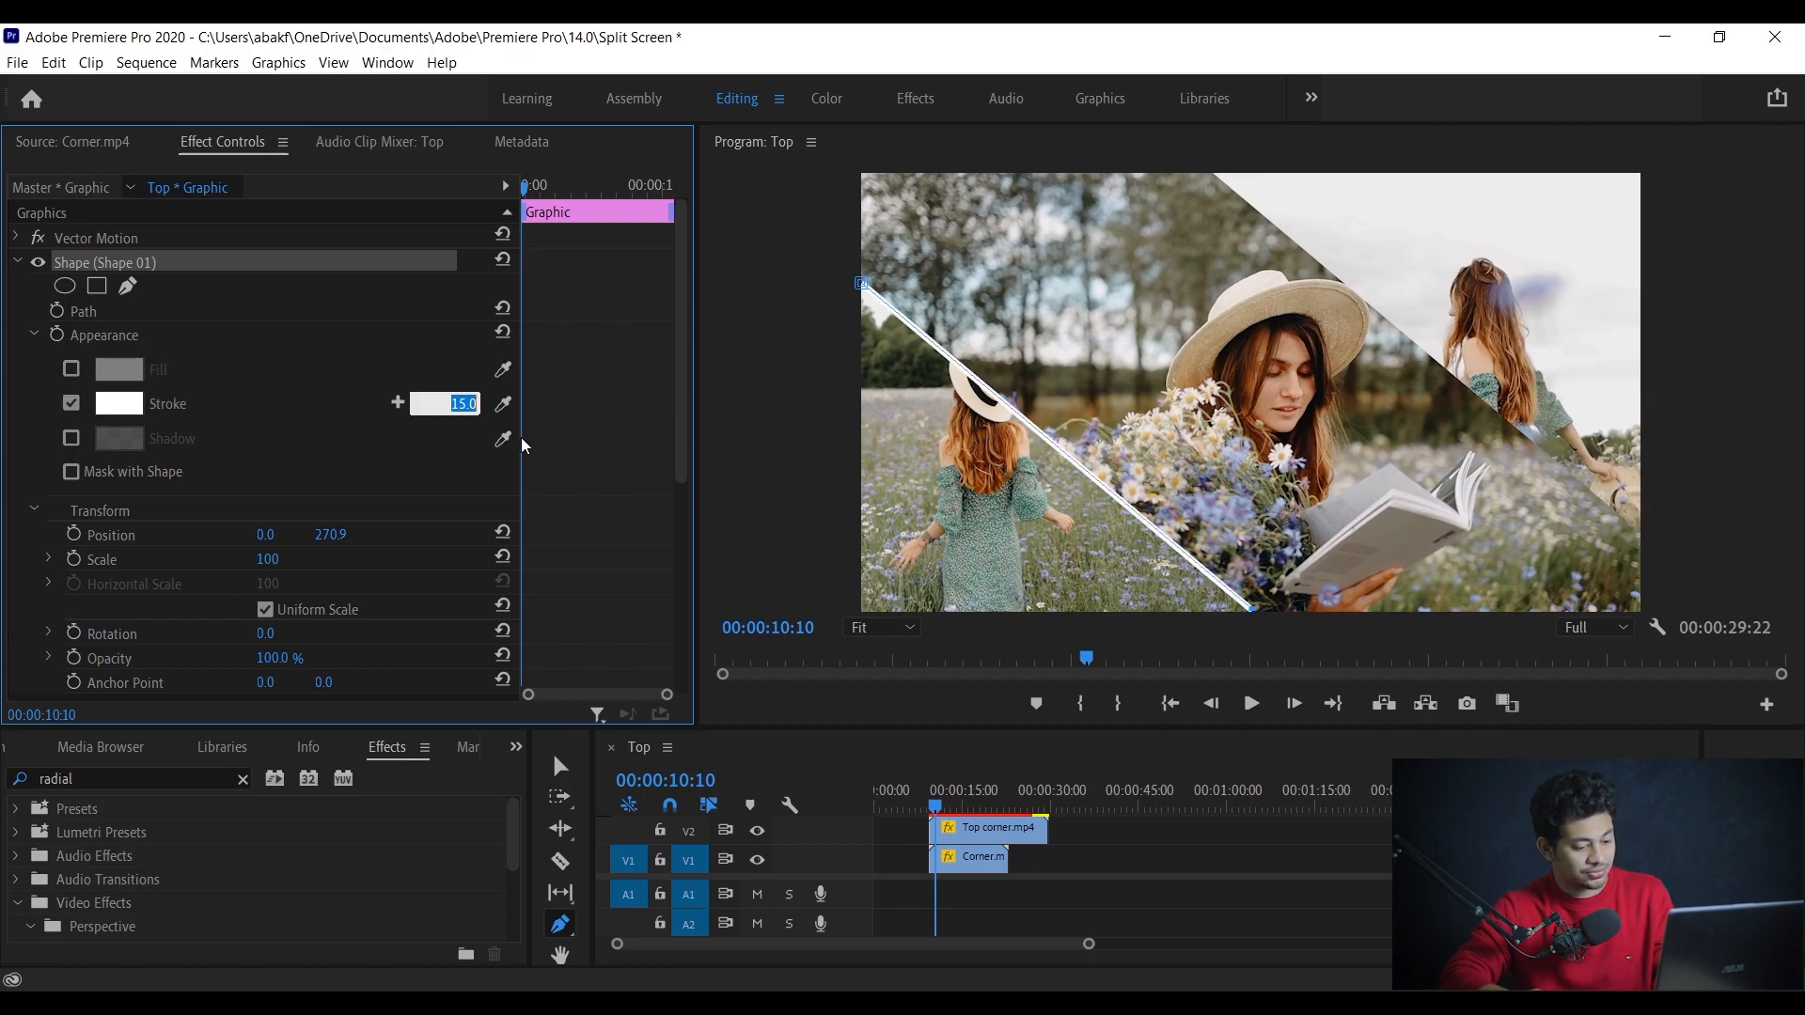
text(5)
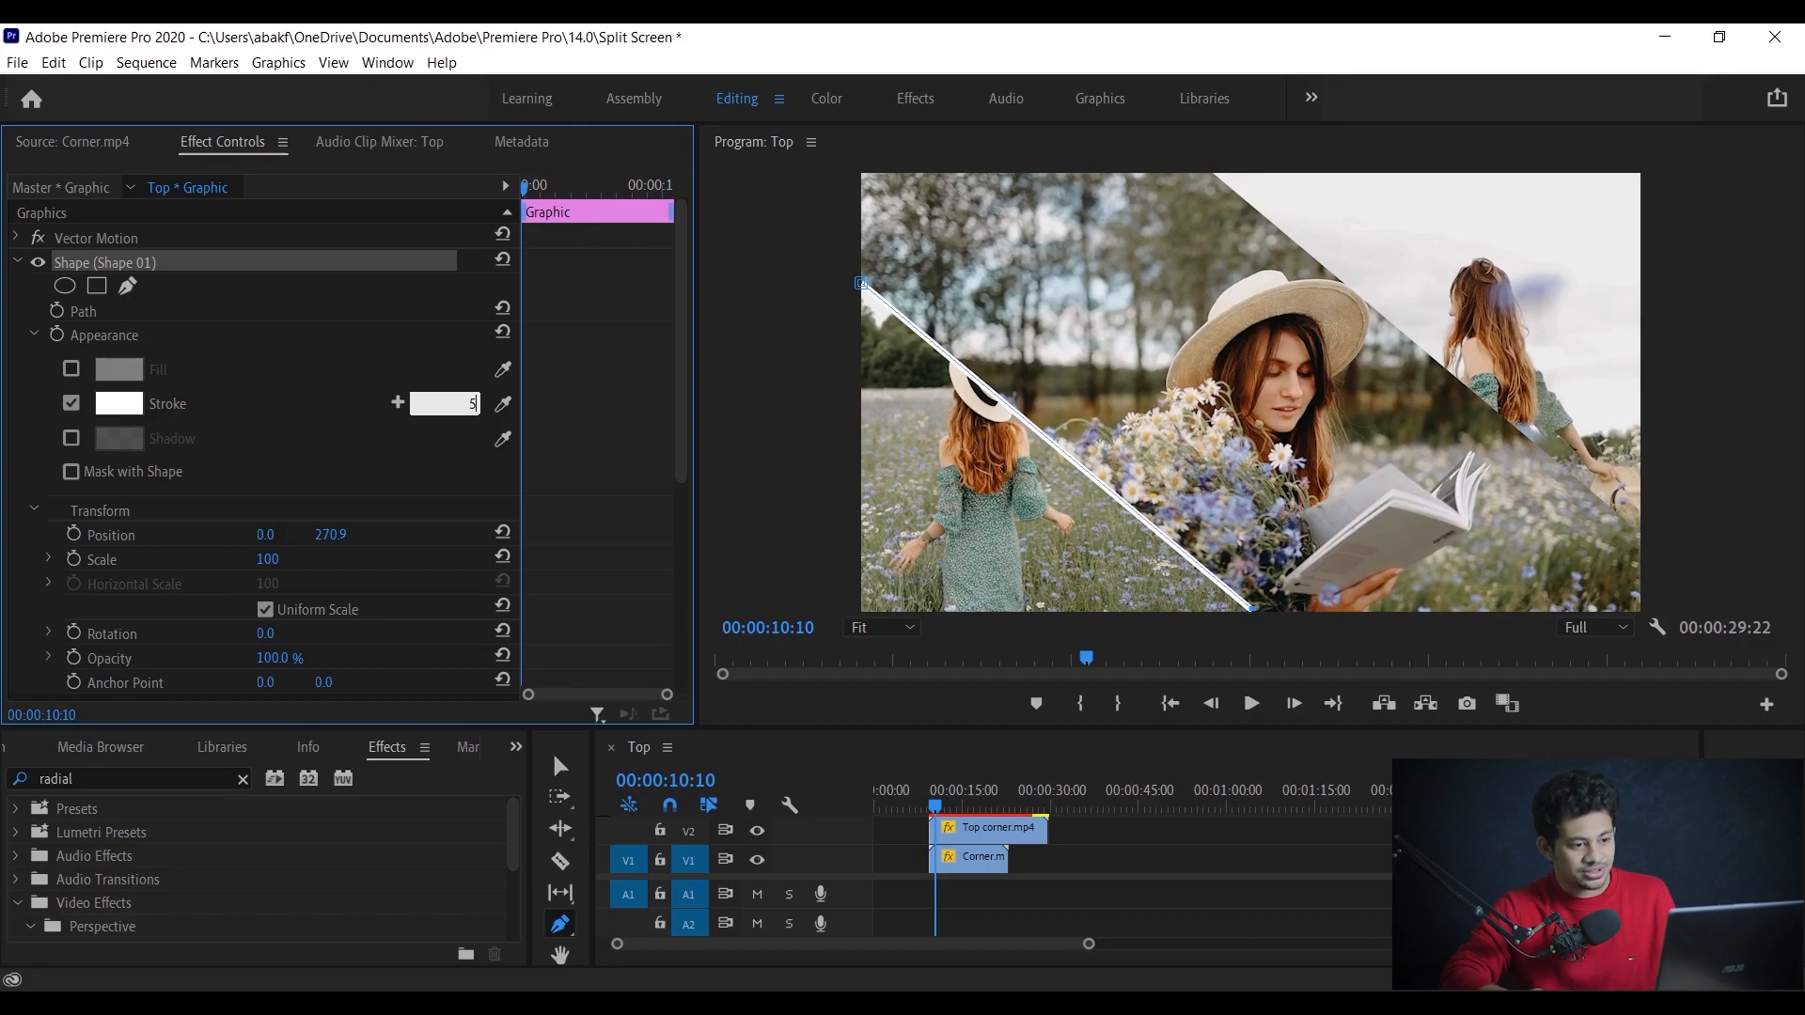
key(Return)
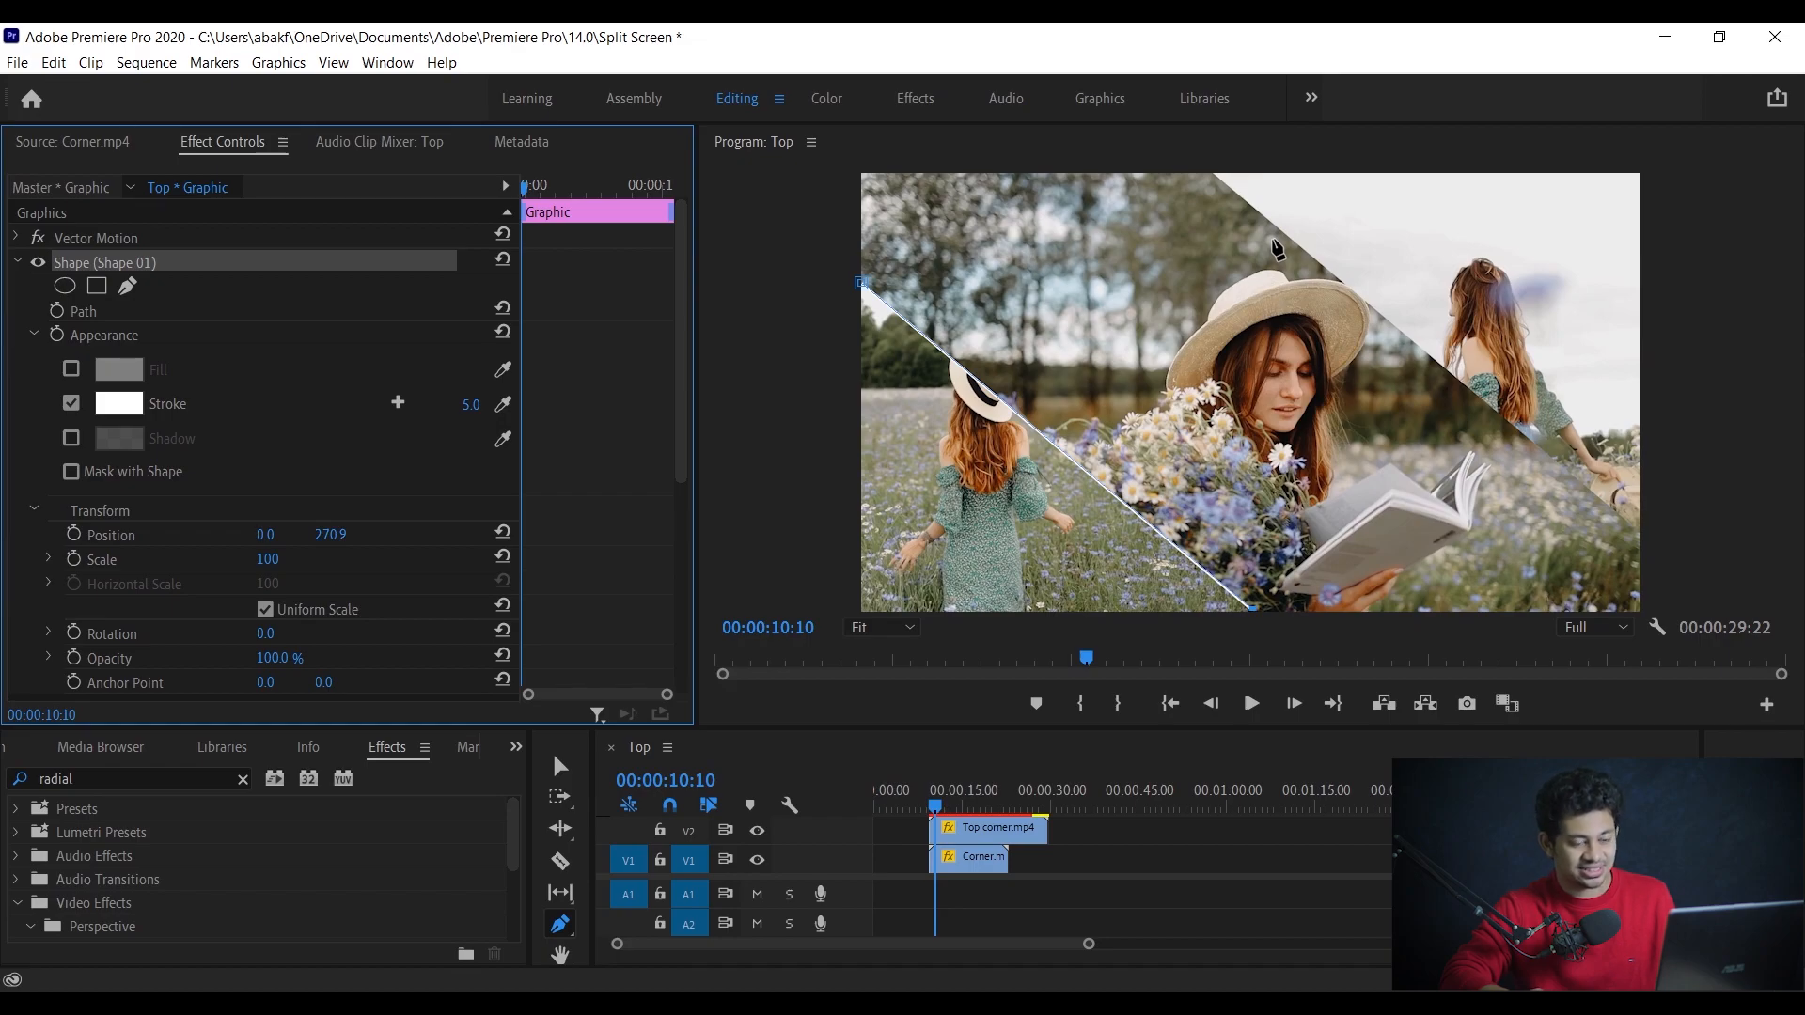
Draw a second diagonal line as a separate graphic along the upper-right split edge, from the frame's upper border to its right border, and deselect it.
click(1213, 175)
key(ctrl+z)
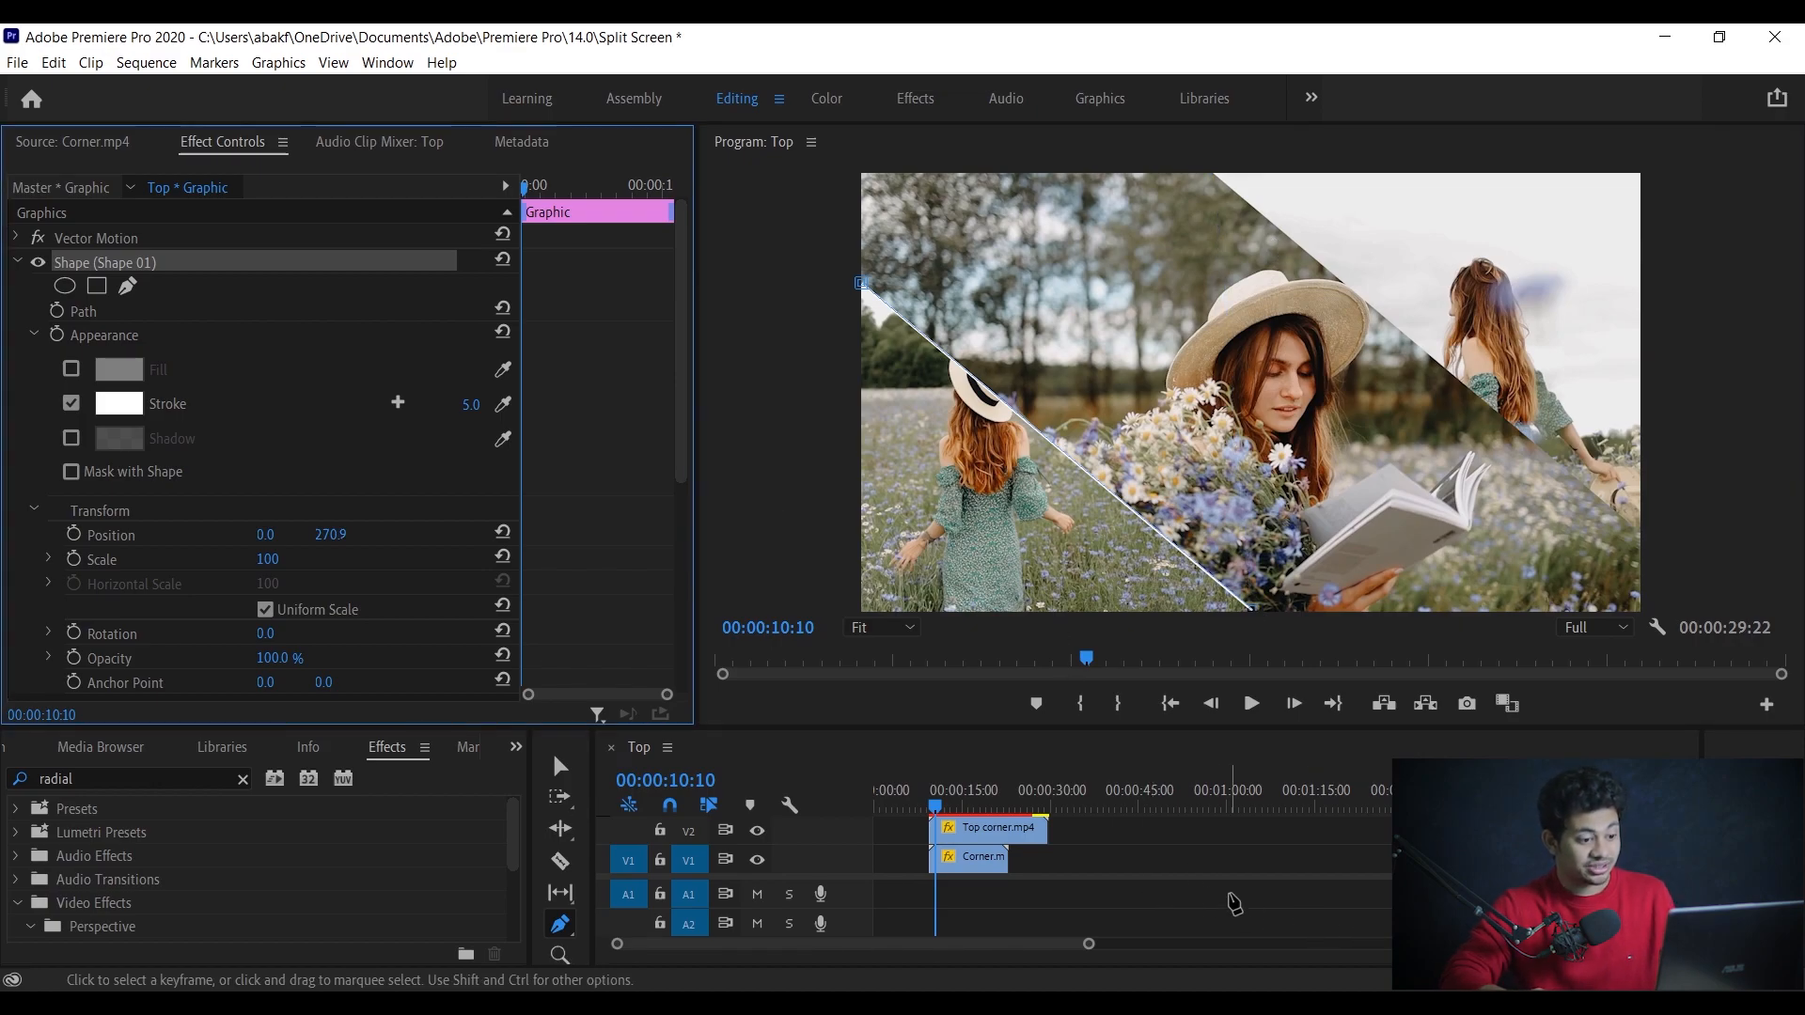
click(1234, 902)
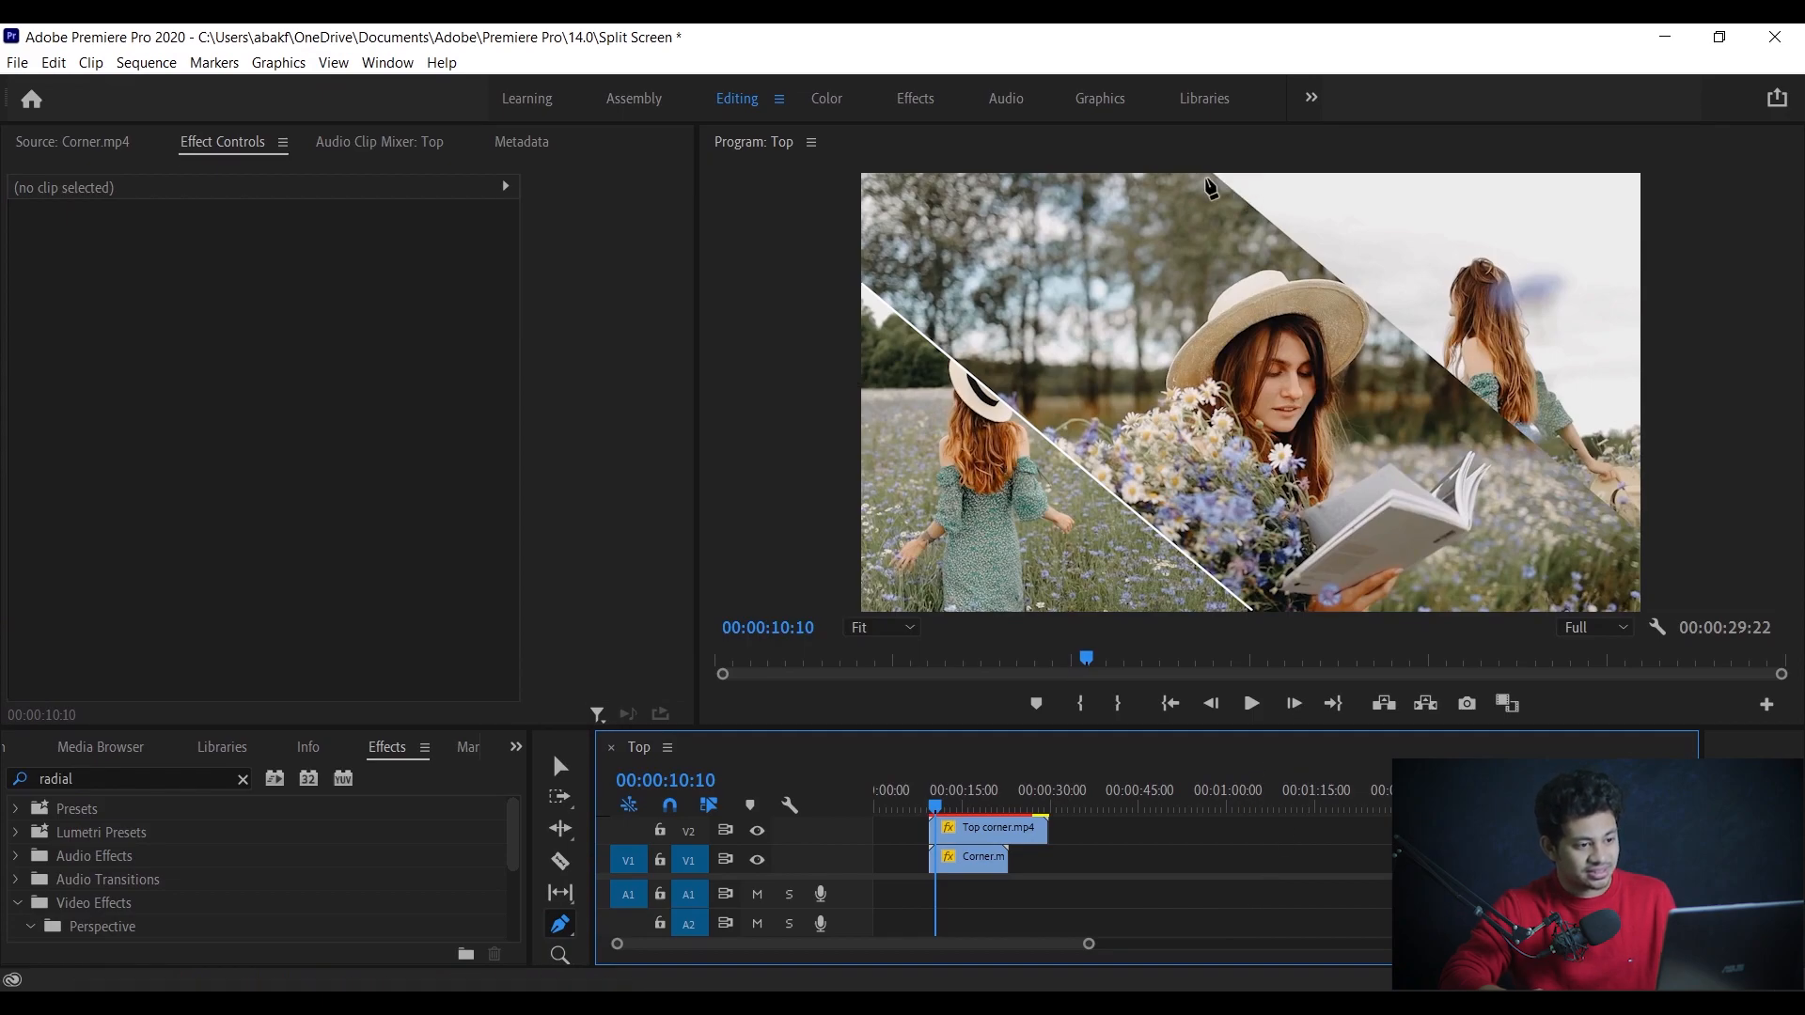
click(1214, 181)
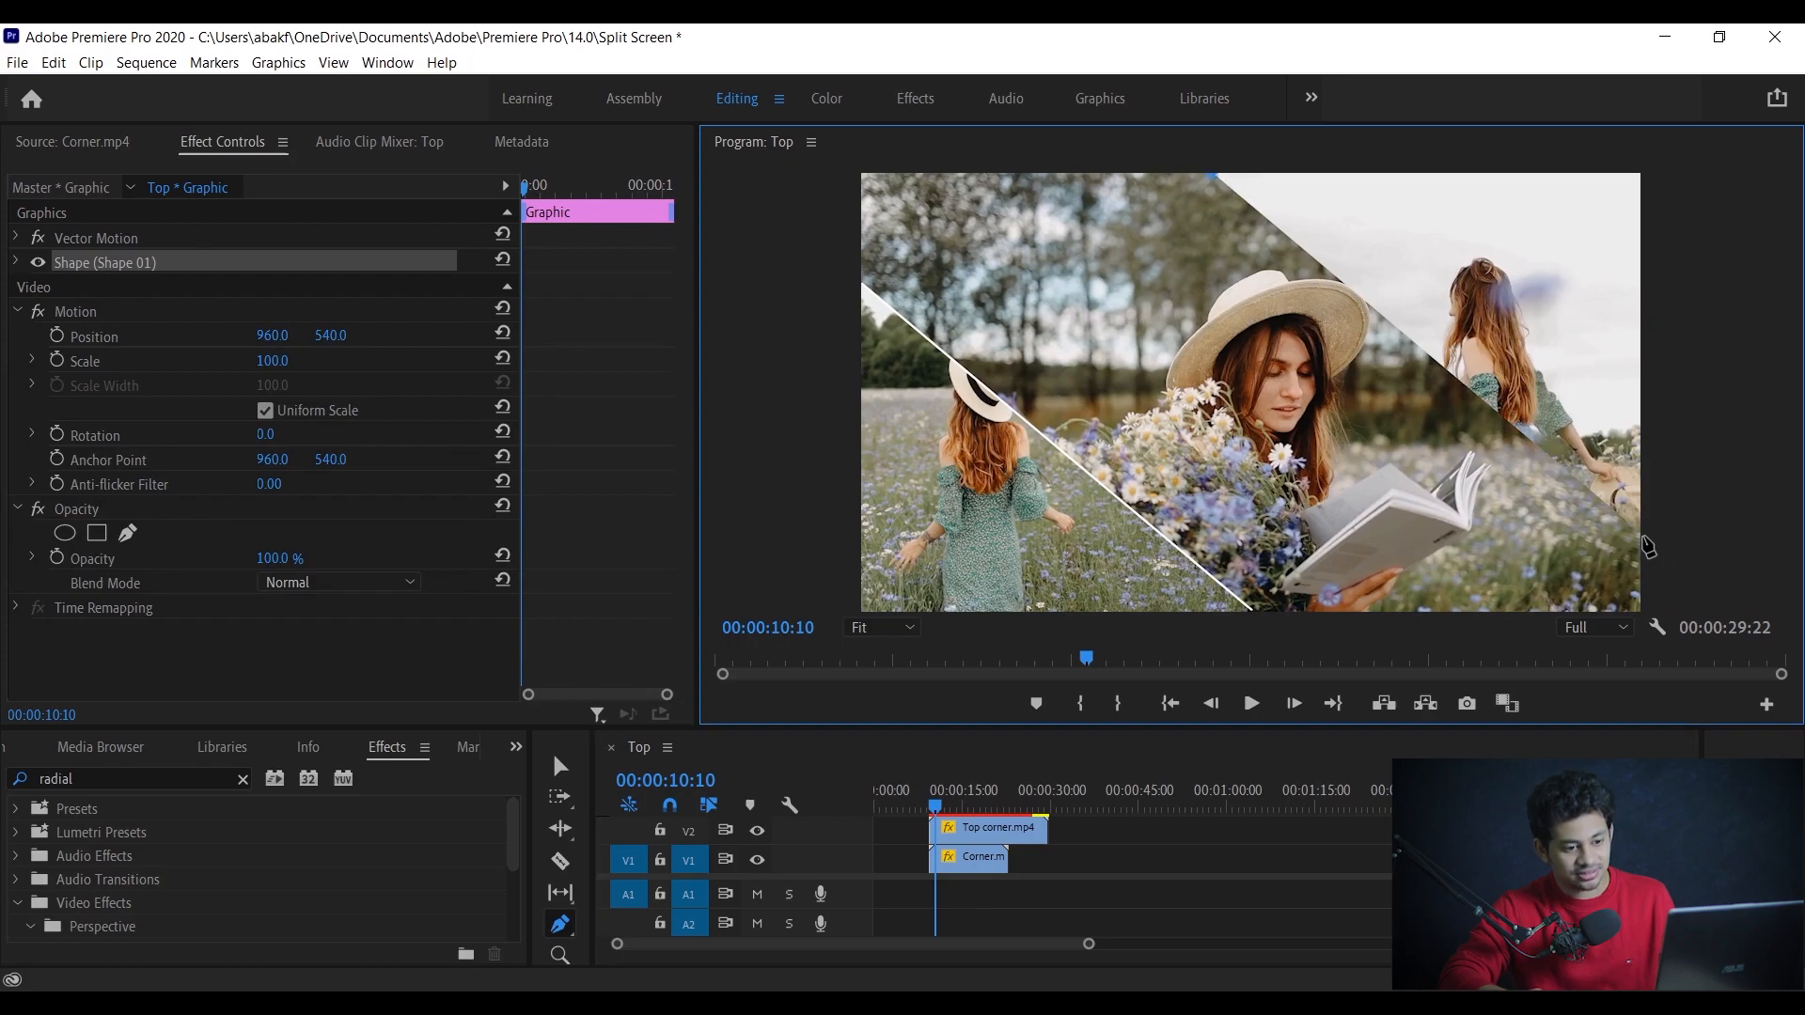
click(1643, 536)
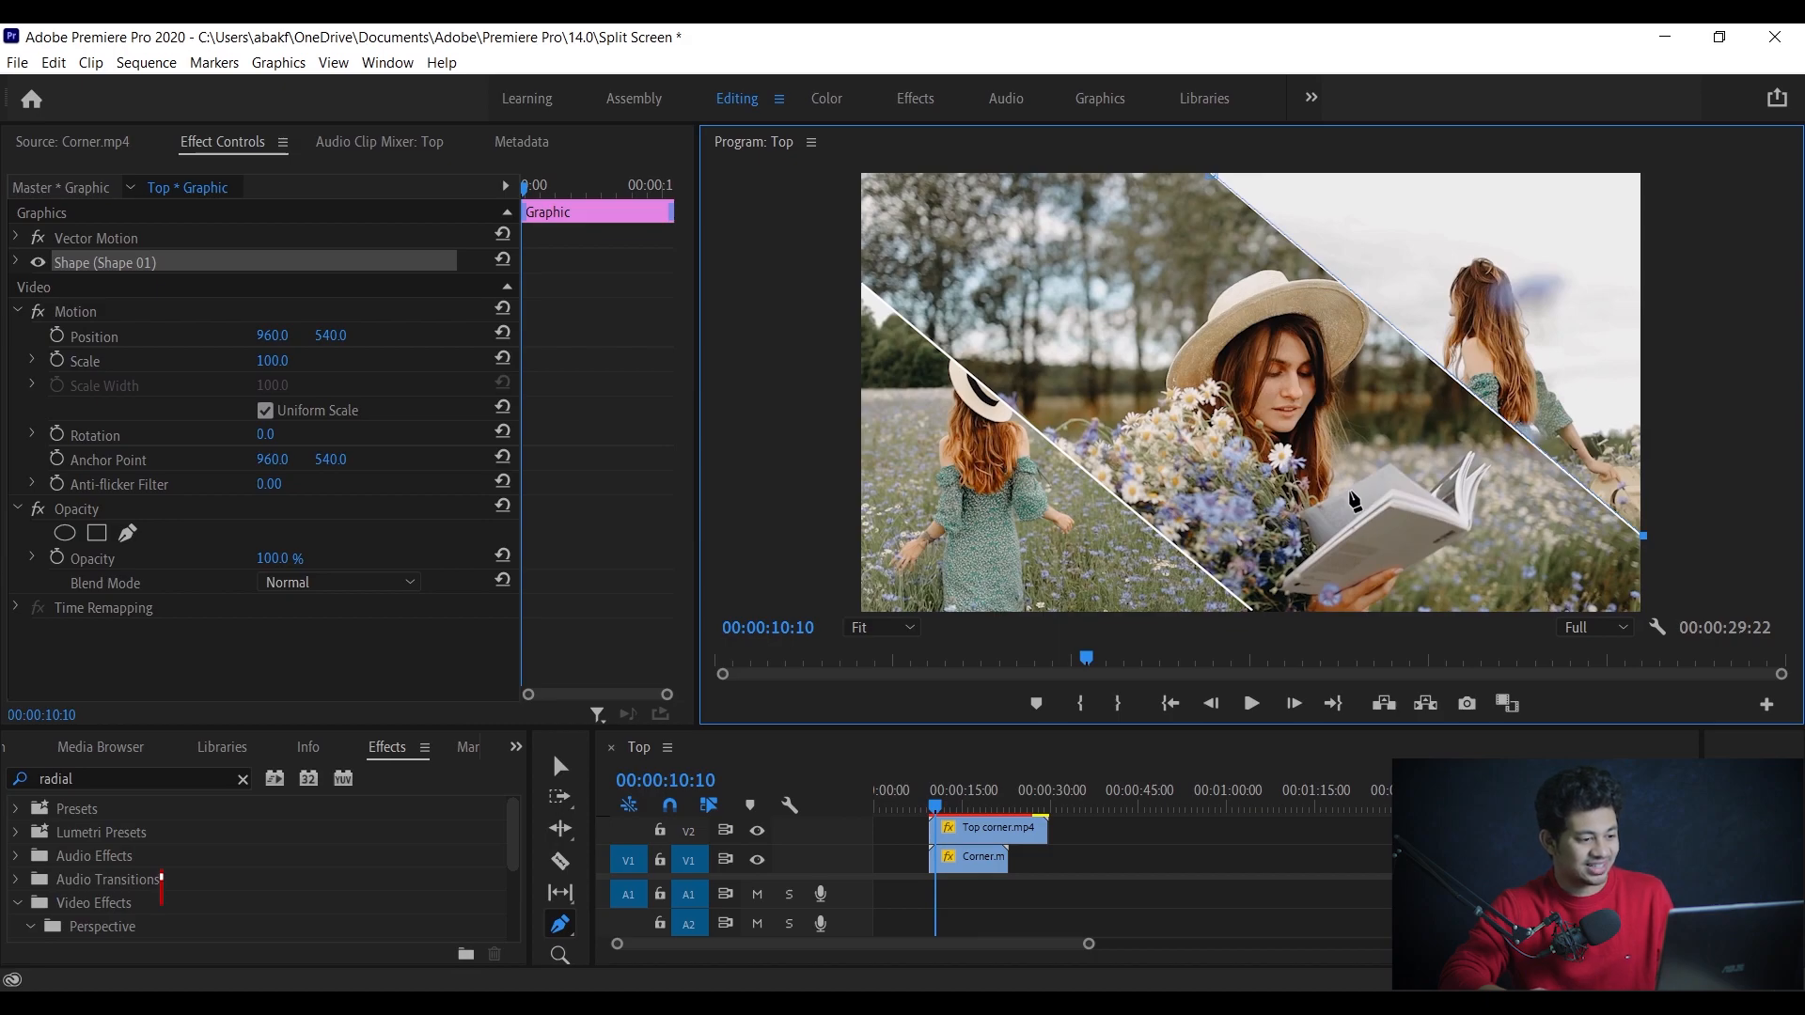
key(v)
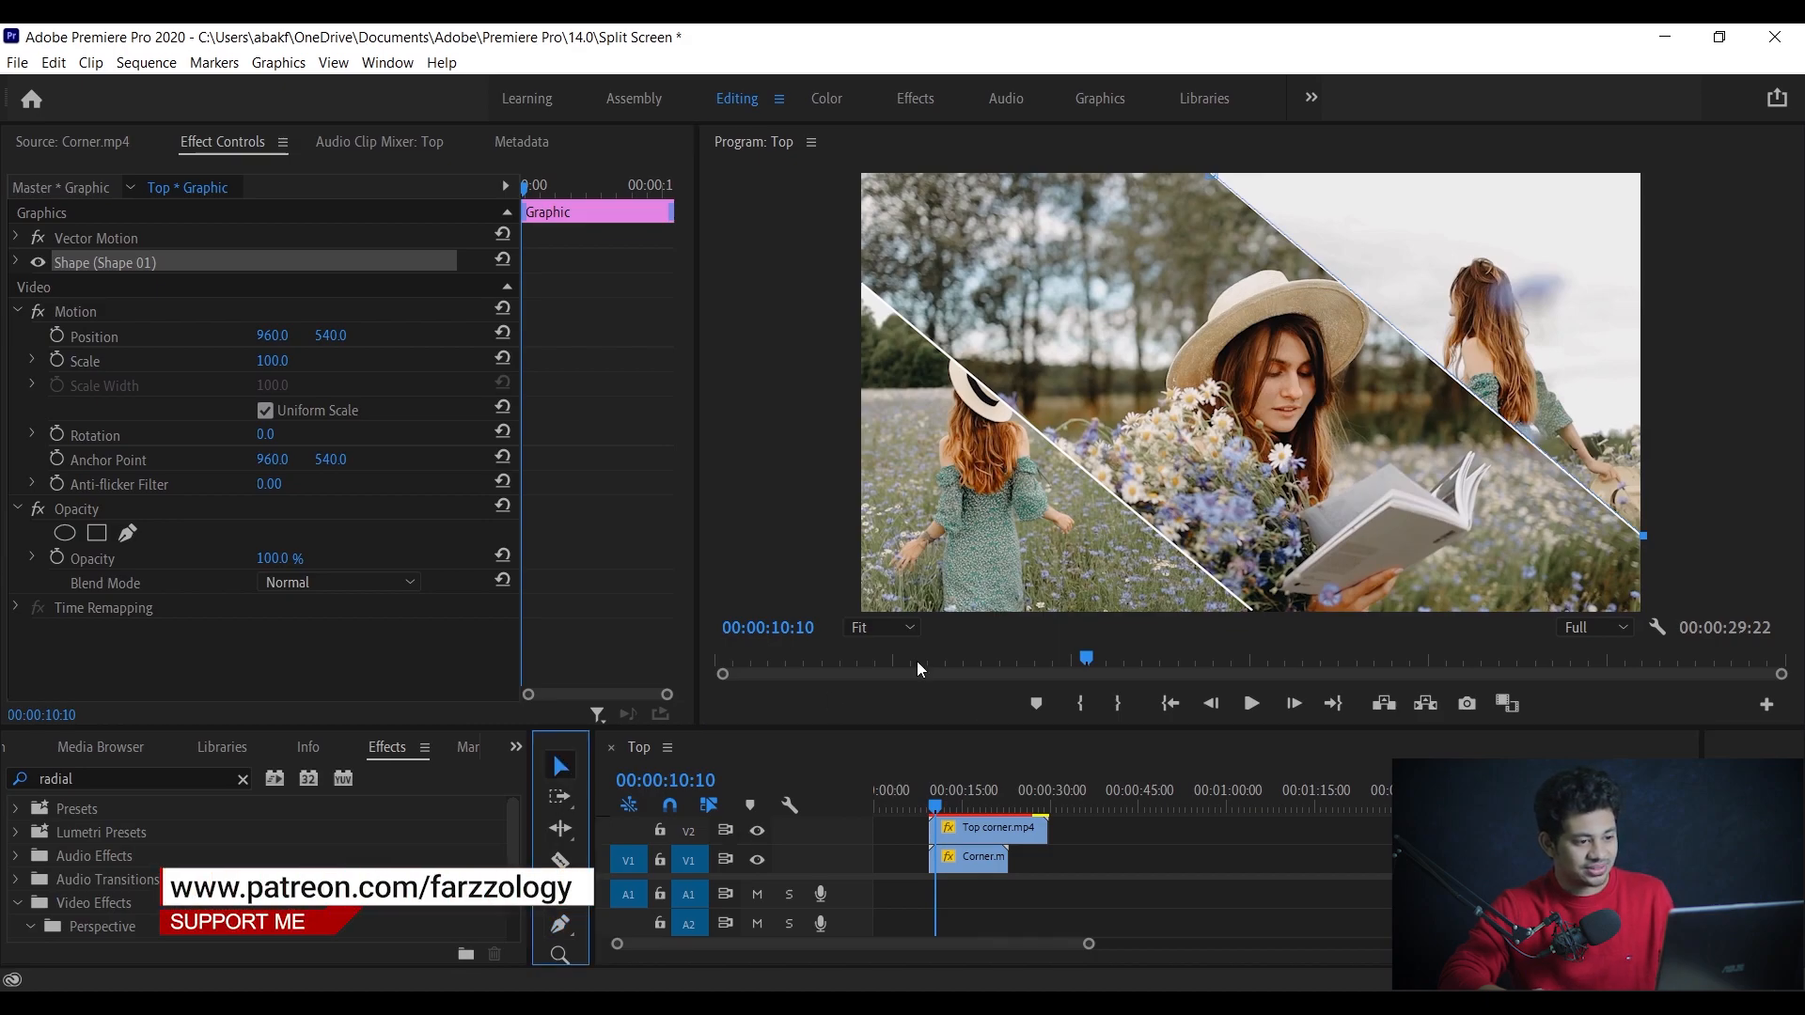
click(1692, 414)
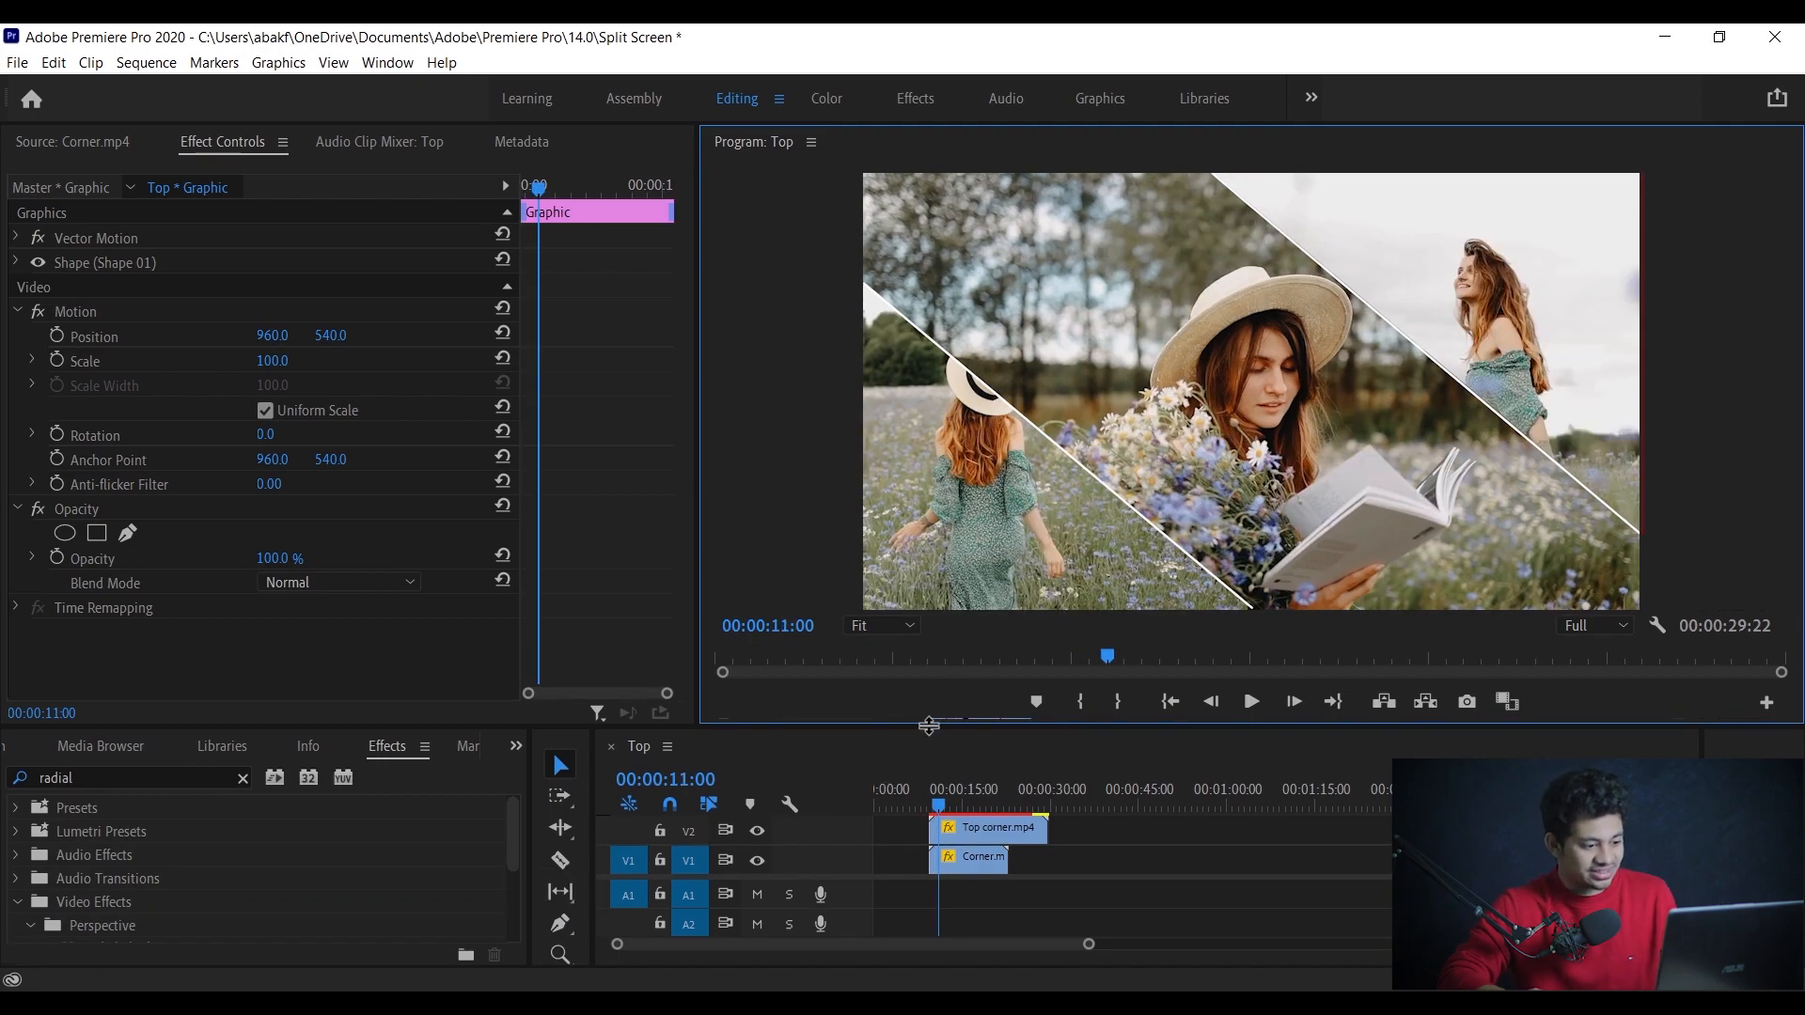
Match both line graphics and the footage clips to Corner.mp4's start and end in the timeline, and move the playhead to just before the clips.
drag(930, 723, 951, 520)
click(955, 671)
click(949, 669)
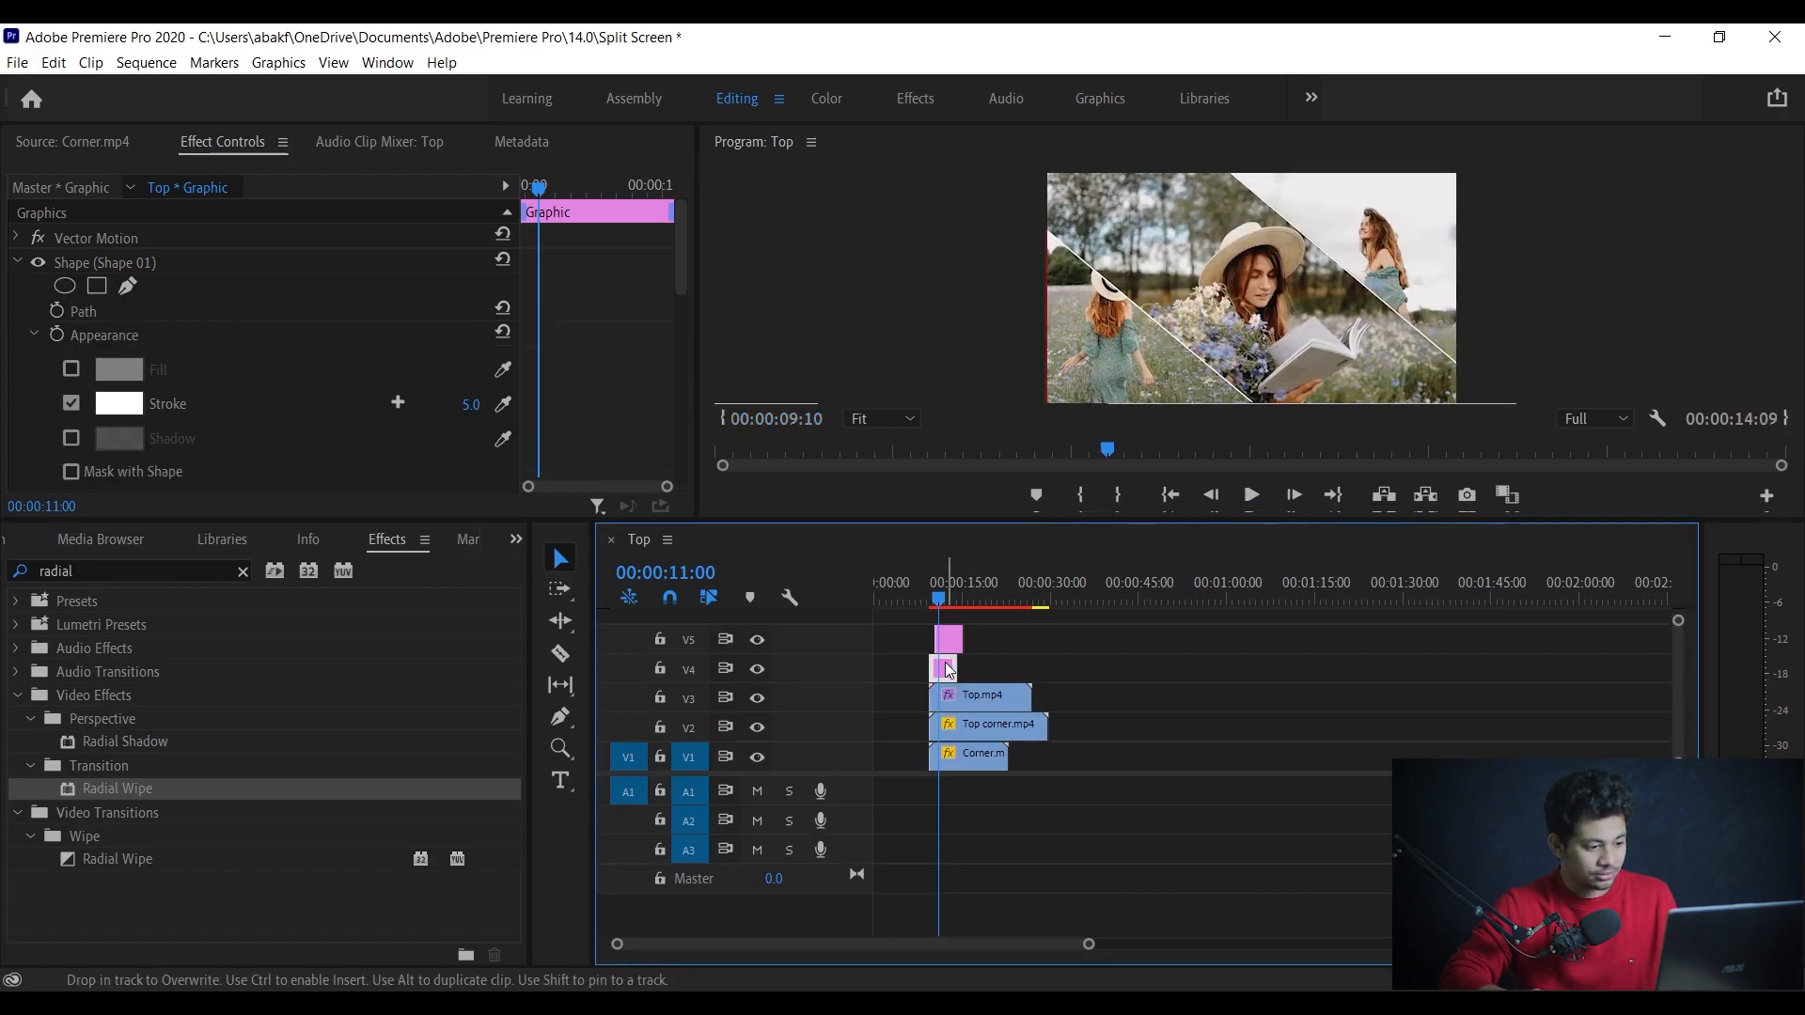
drag(945, 666, 1007, 727)
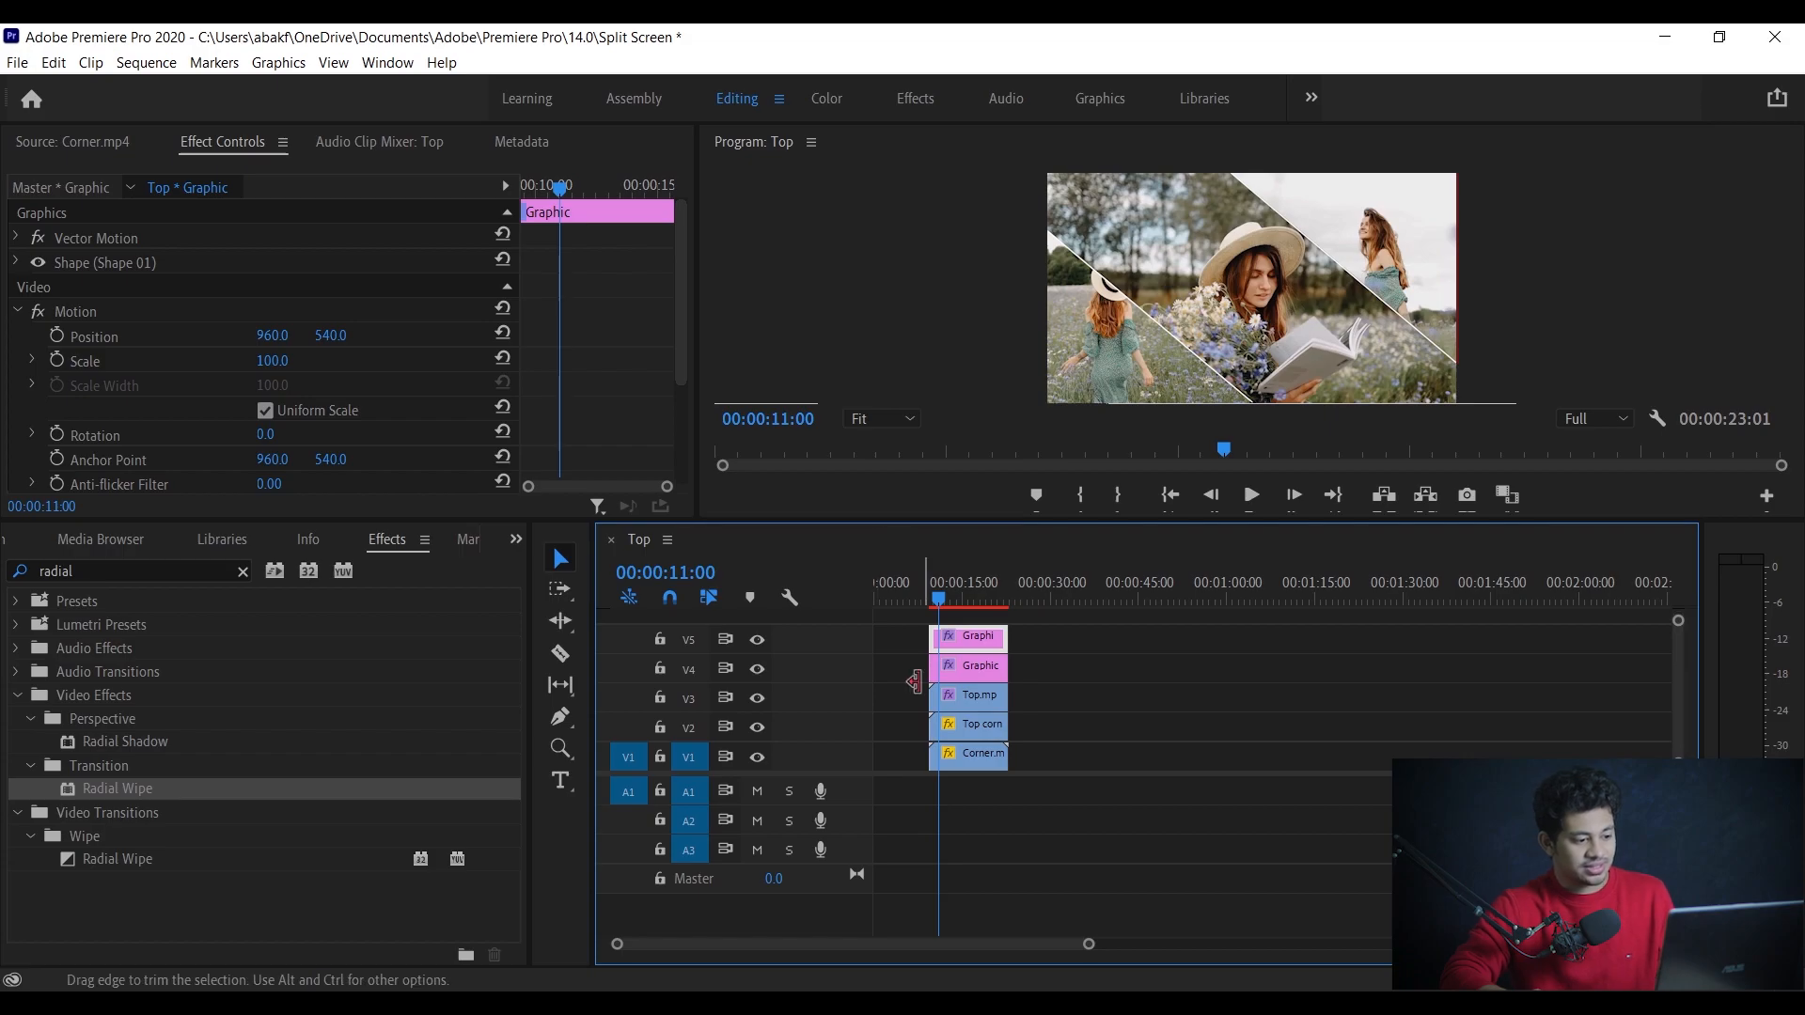
click(926, 600)
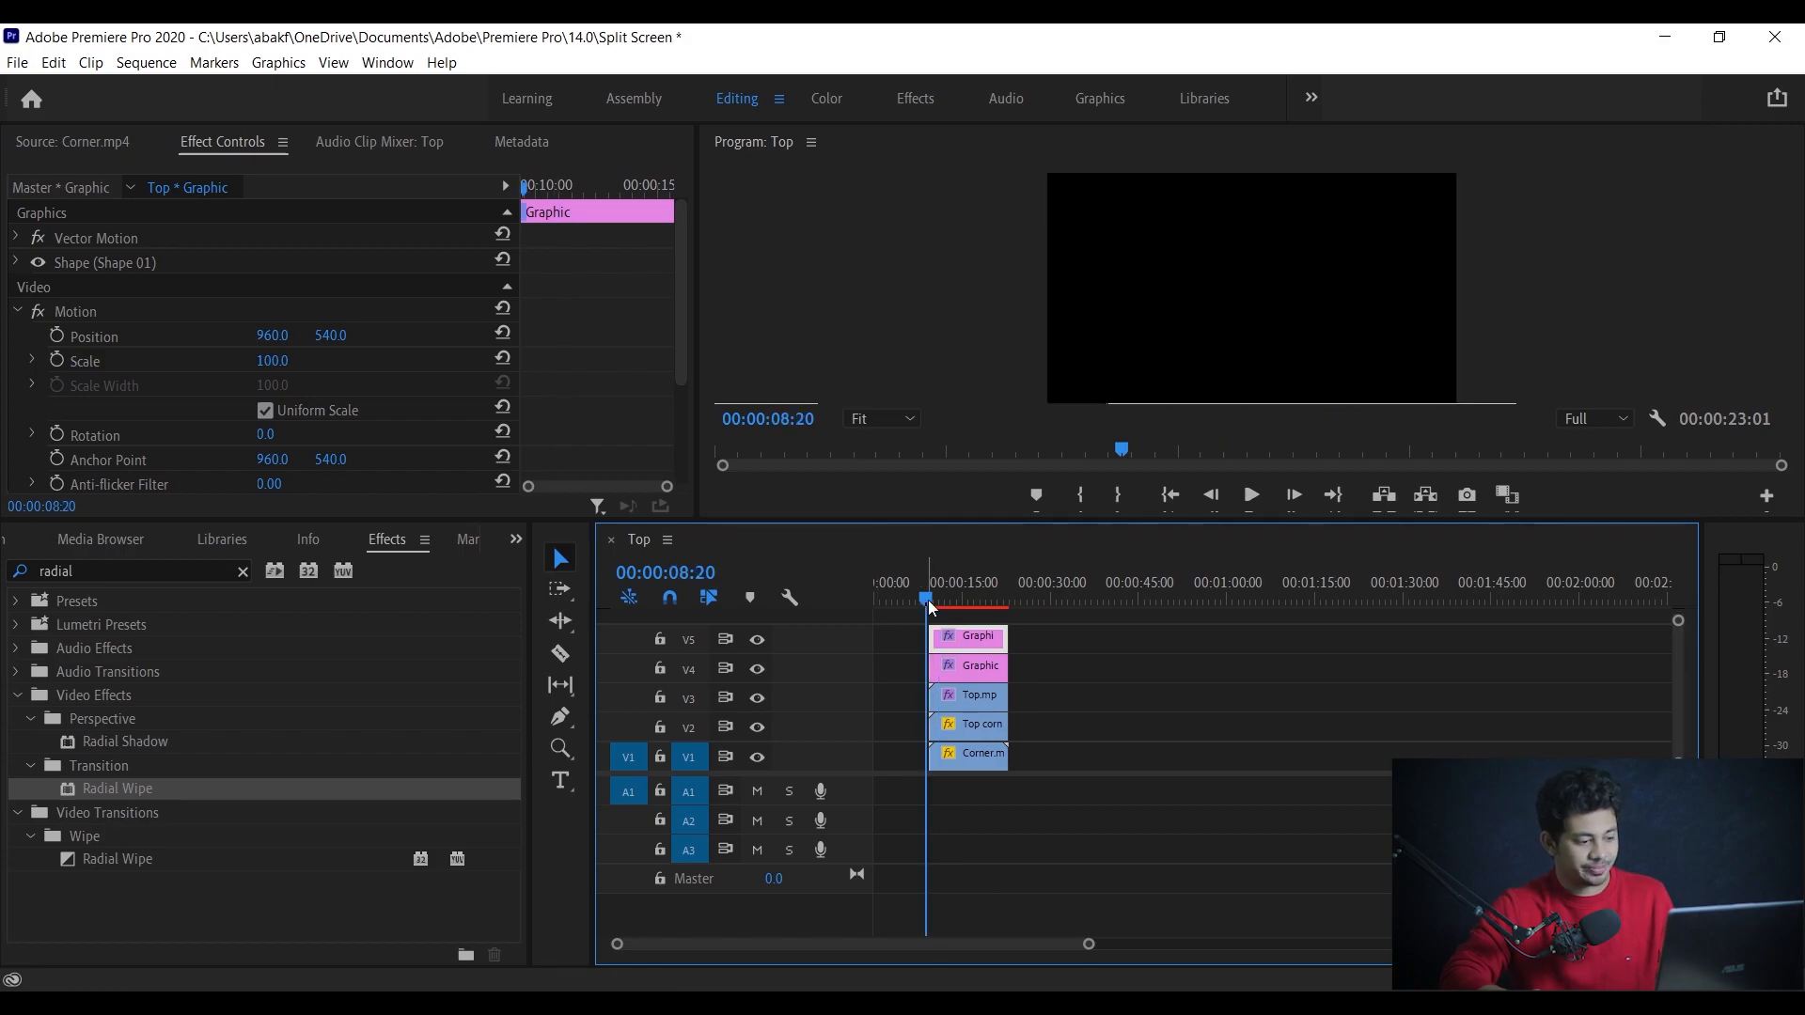